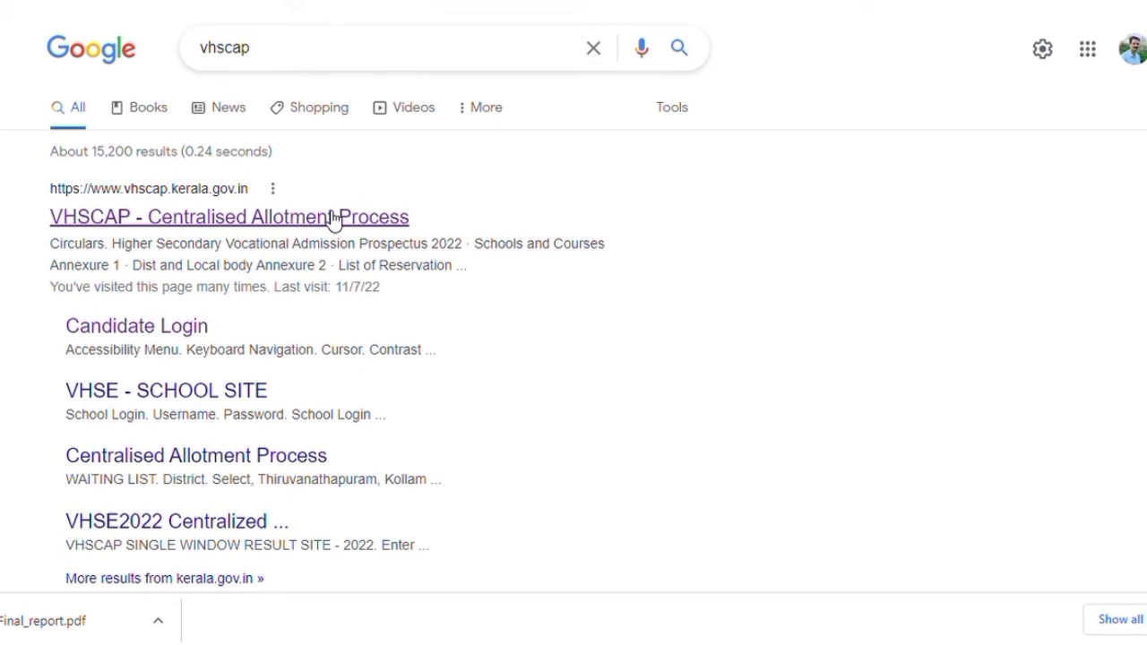
# Open the VHSCAP - Centralised Allotment Process site from the Google results
pyautogui.click(333, 218)
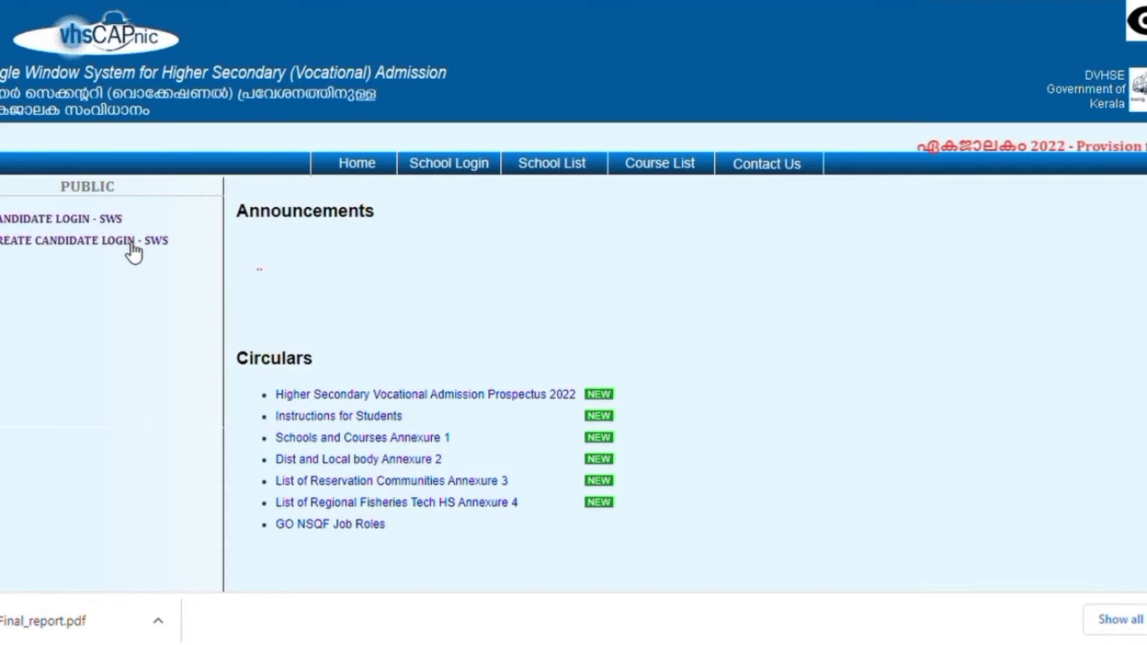
# Start a new candidate login with the SSLC (2021-2022) scheme, register number and date of birth
pyautogui.click(131, 242)
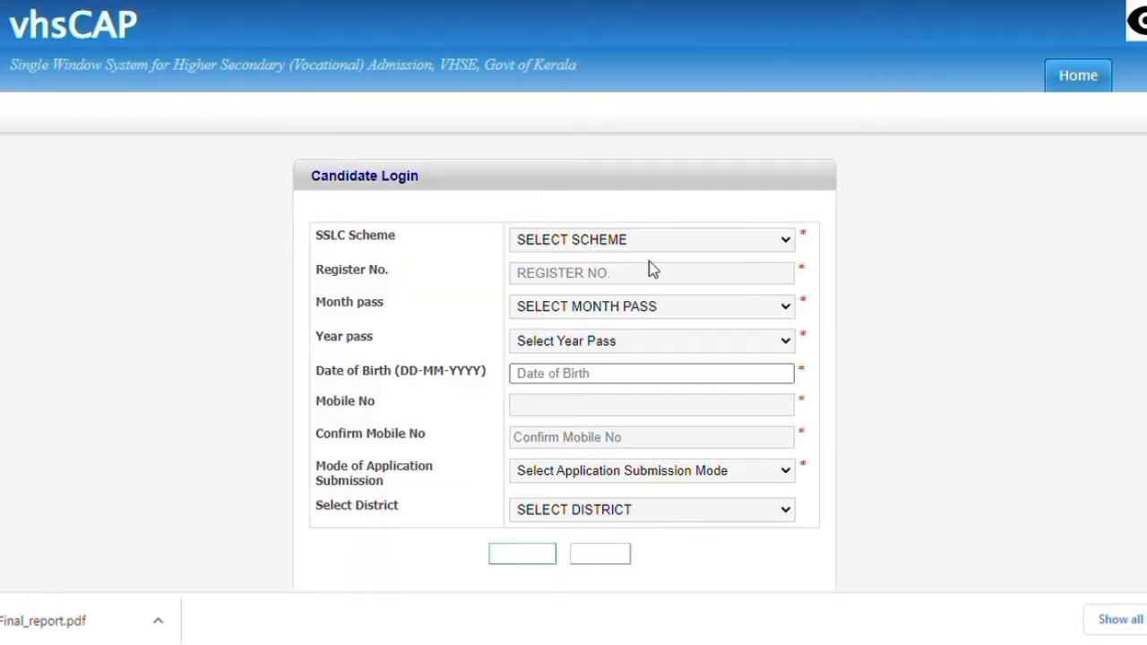
pyautogui.click(780, 241)
pyautogui.click(762, 283)
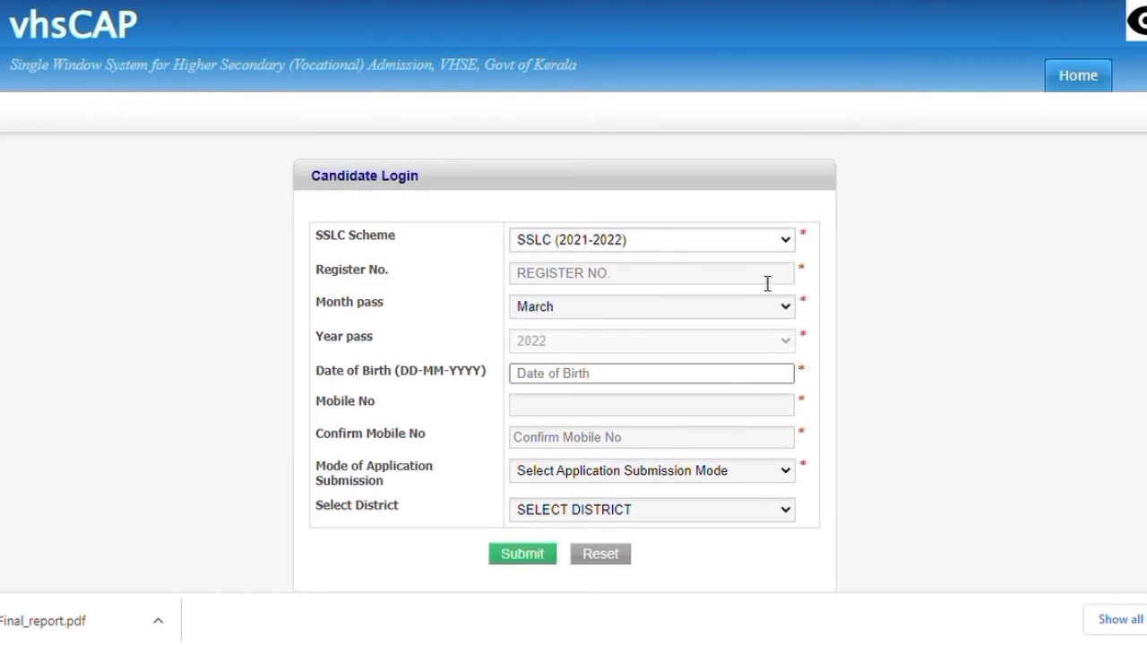
pyautogui.click(792, 285)
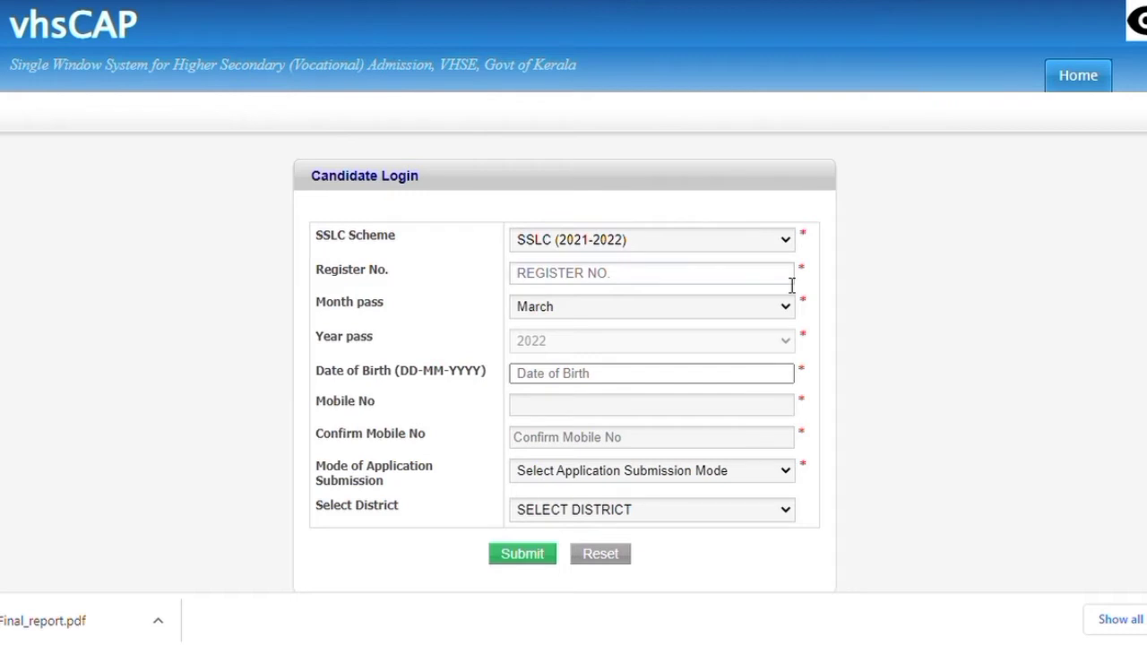
pyautogui.write('1')
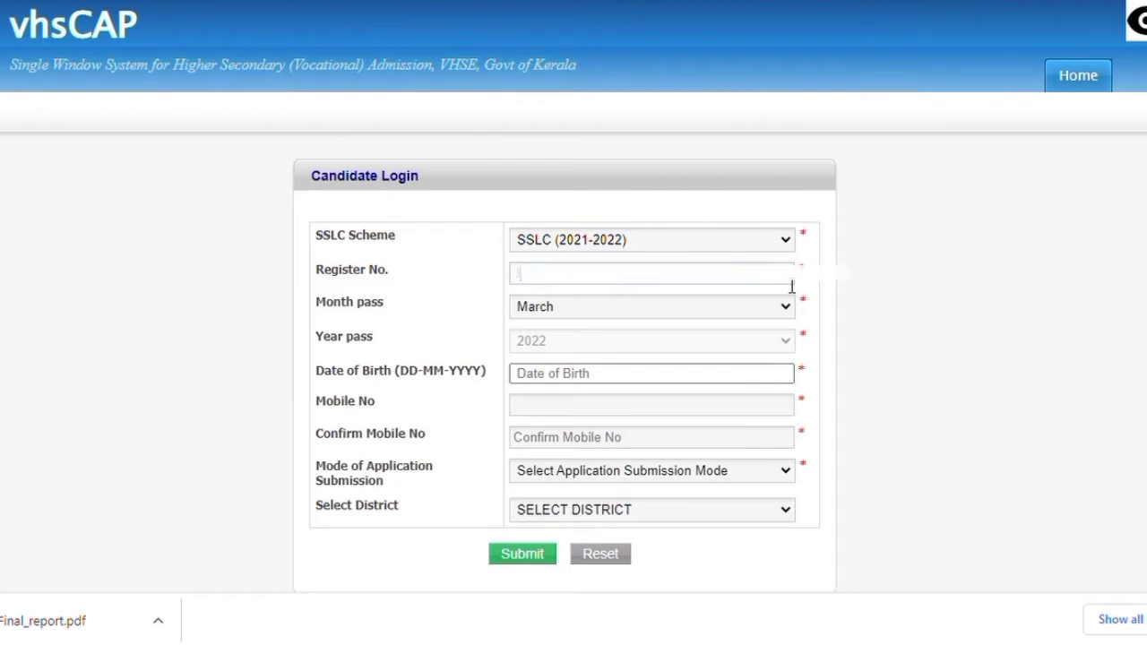
pyautogui.write('5')
pyautogui.write('3')
pyautogui.write('23')
pyautogui.write('07')
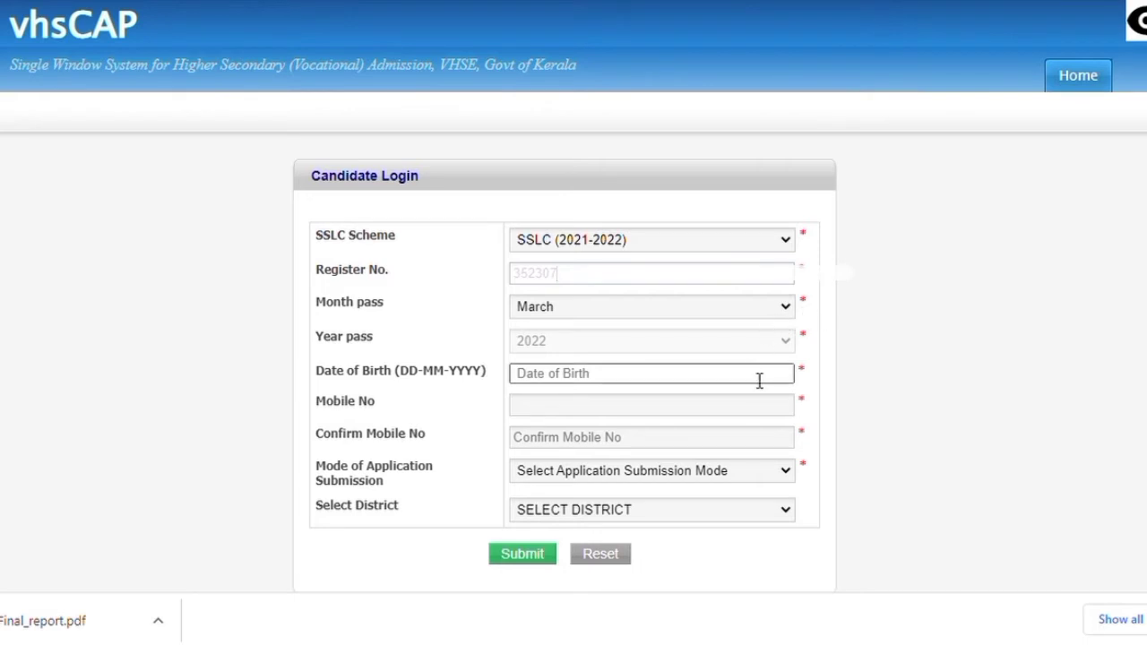
pyautogui.click(793, 387)
pyautogui.click(648, 305)
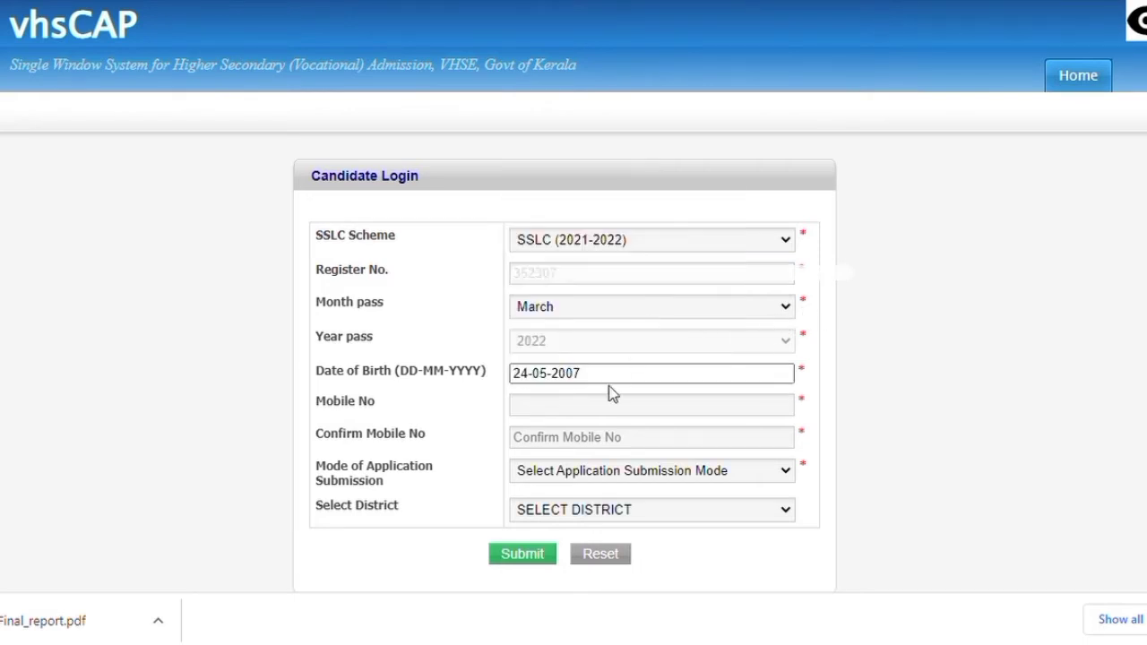
# Enter the mobile number twice and choose Self mode, THRISSUR district and the 2022 pass year
pyautogui.click(588, 444)
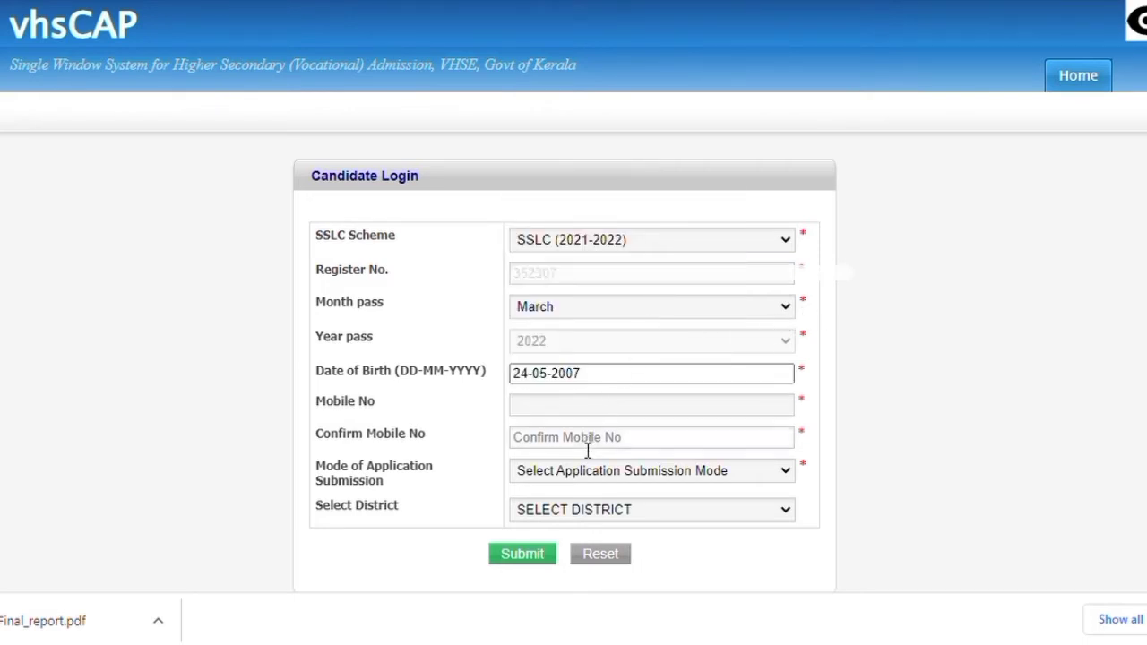
pyautogui.click(557, 415)
pyautogui.write('9999999999')
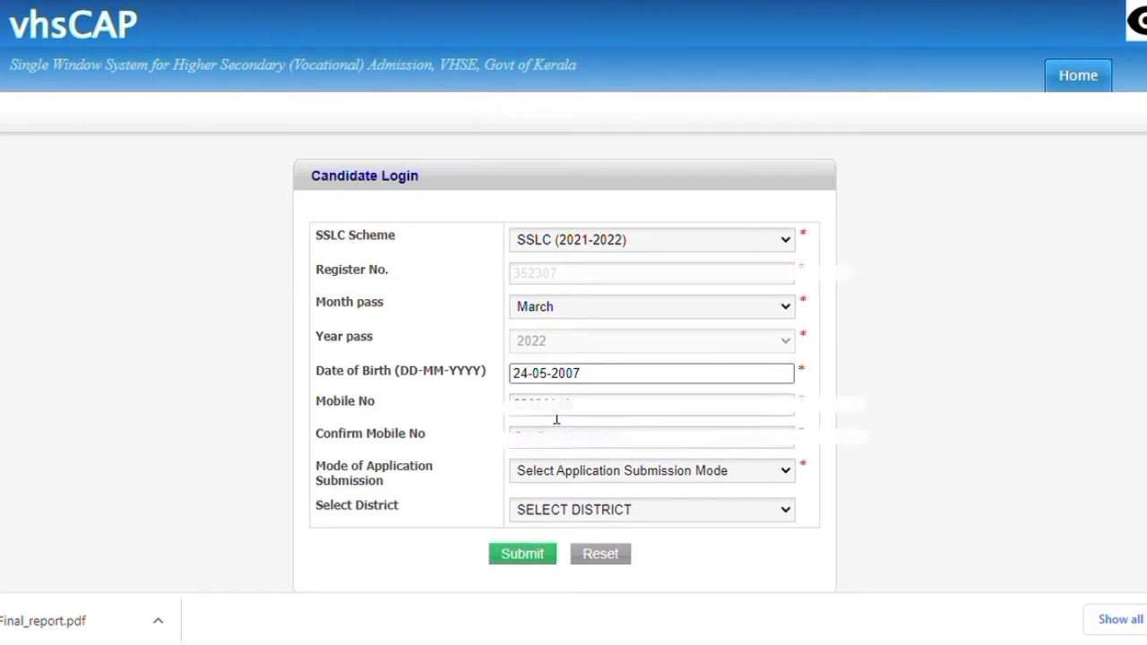
pyautogui.click(543, 437)
pyautogui.write('628268488')
pyautogui.click(780, 476)
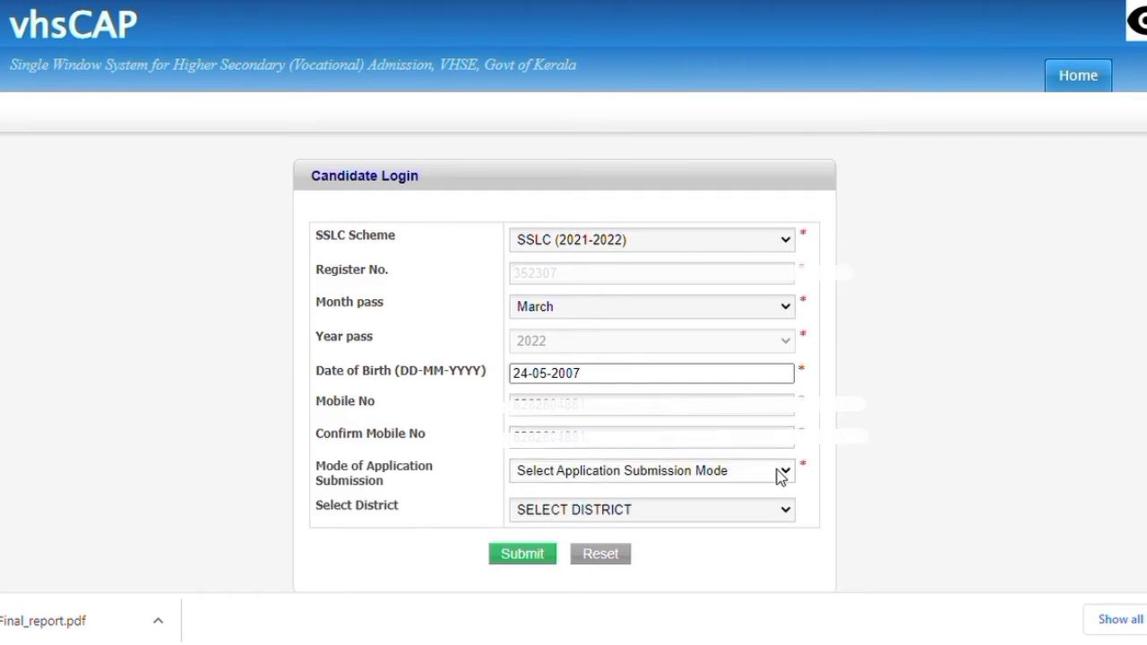
pyautogui.click(698, 514)
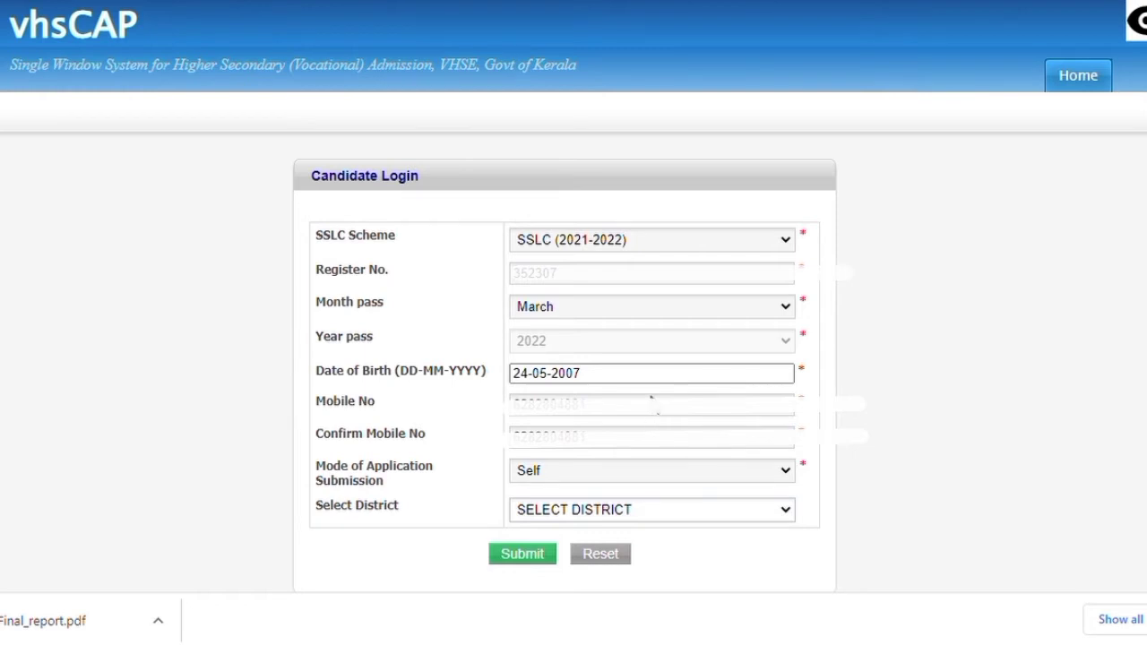
pyautogui.click(659, 403)
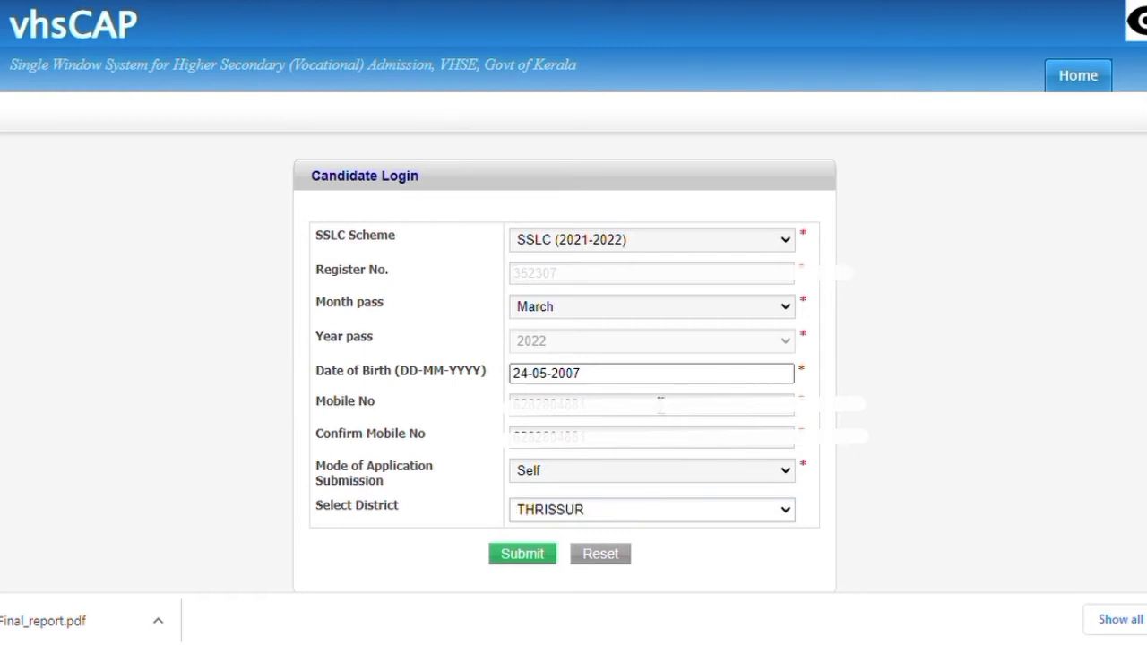
pyautogui.click(522, 558)
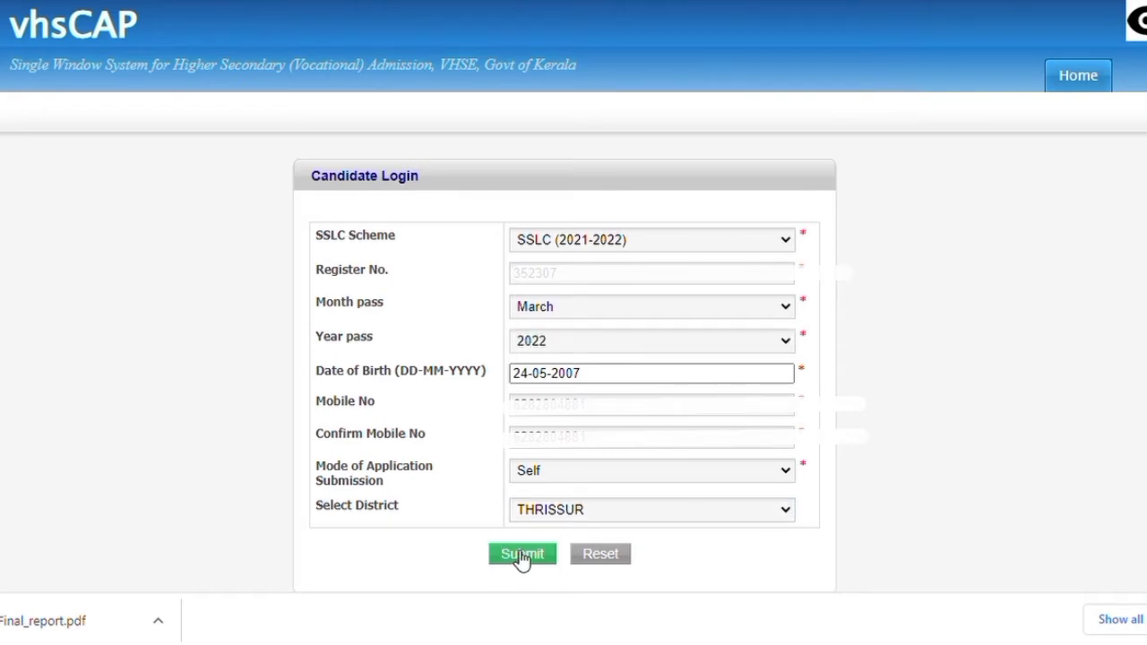
# Submit the login details, request an OTP to the registered mobile, and enter the received code
pyautogui.click(522, 555)
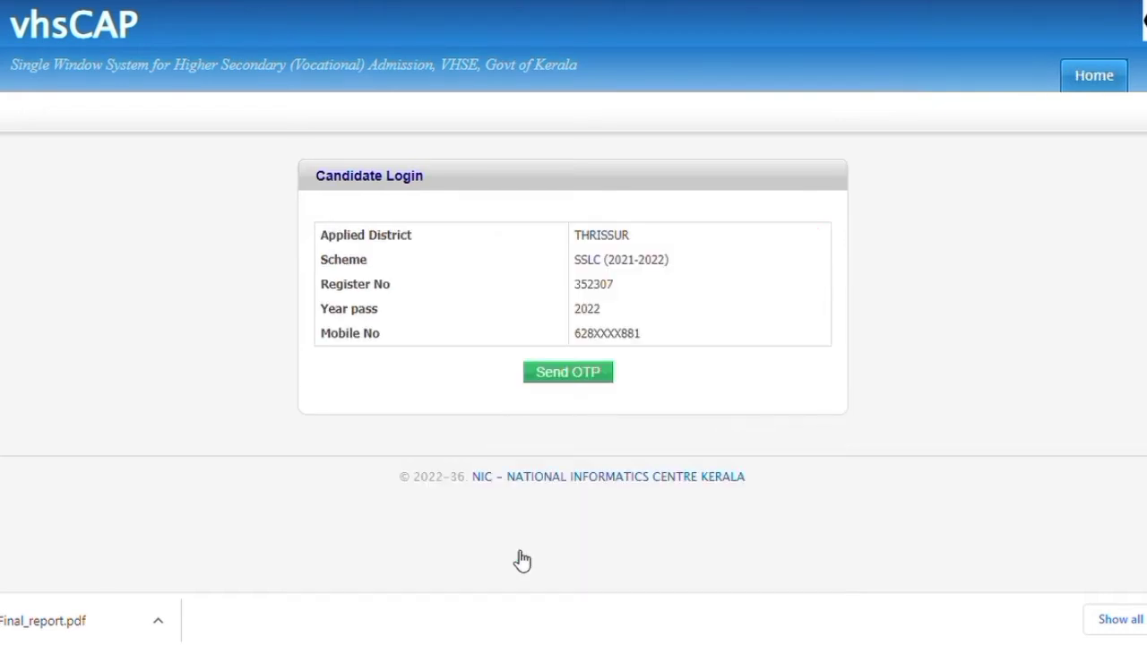
pyautogui.click(564, 376)
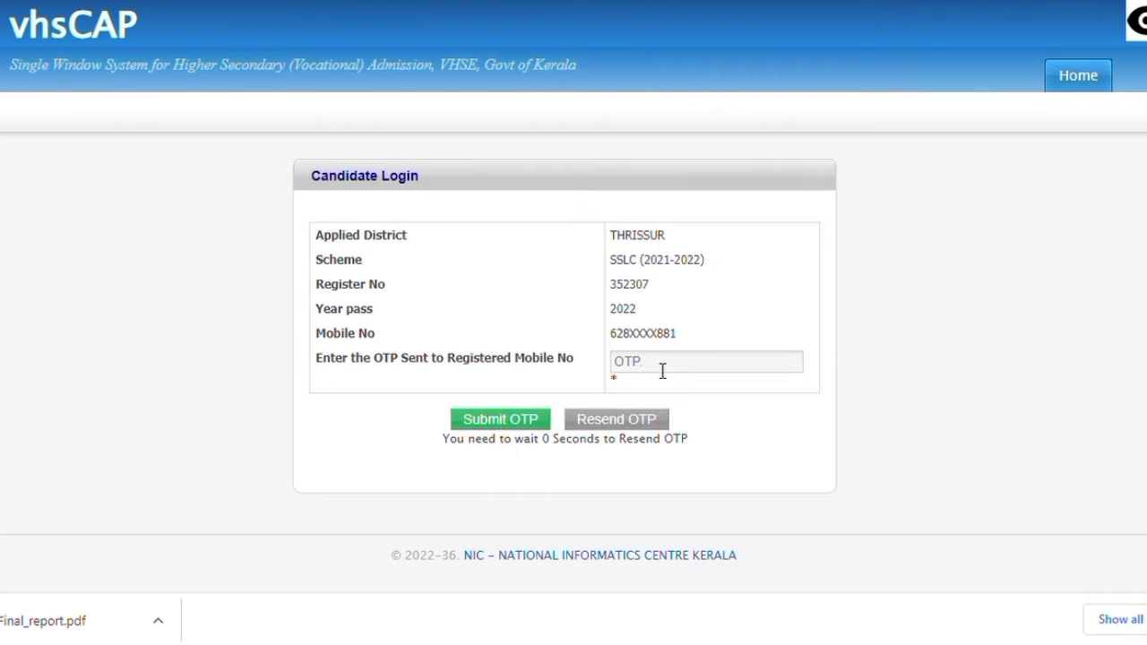
pyautogui.click(662, 370)
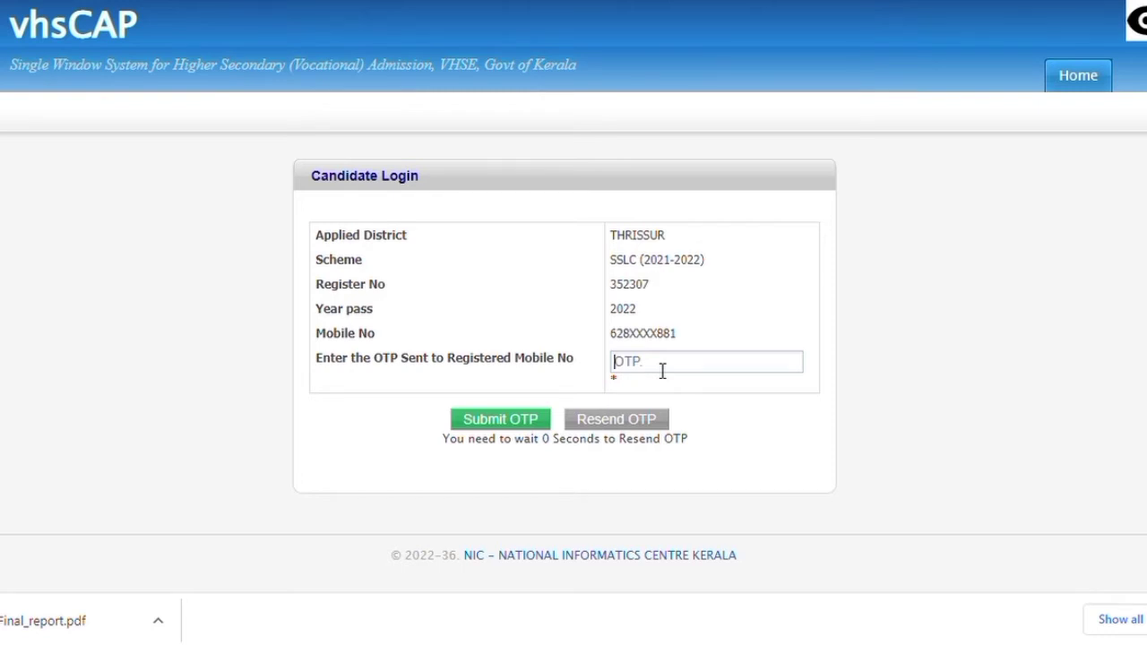
pyautogui.write('3')
pyautogui.click(521, 420)
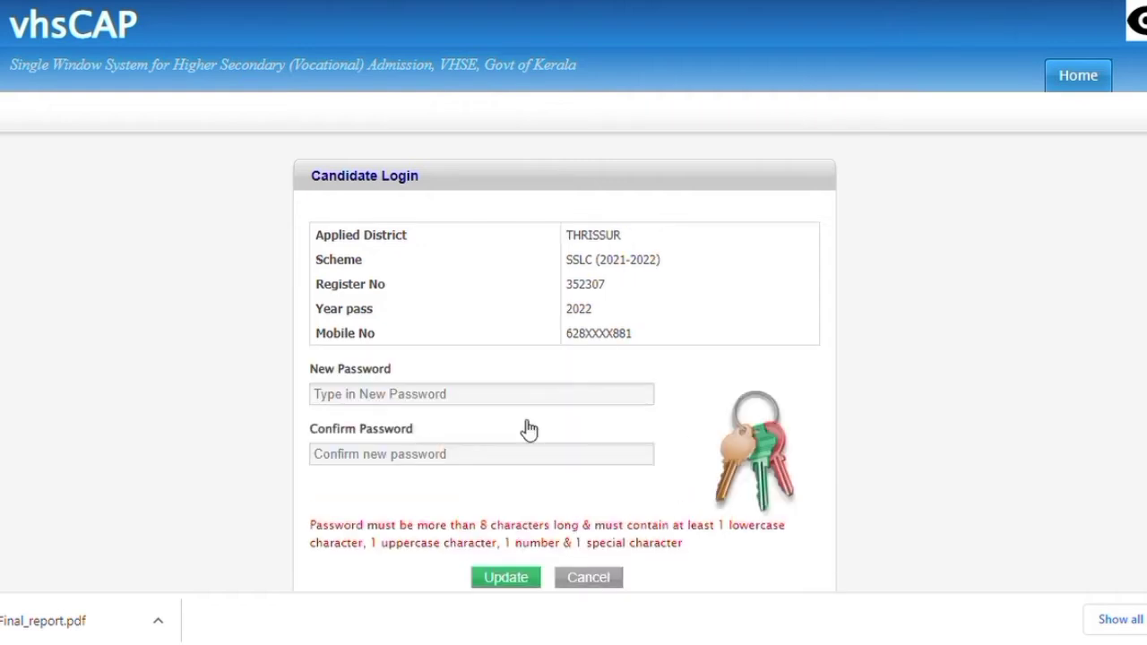
# Set and confirm a new candidate password meeting the strength rules, then update it
pyautogui.click(484, 399)
pyautogui.write('a')
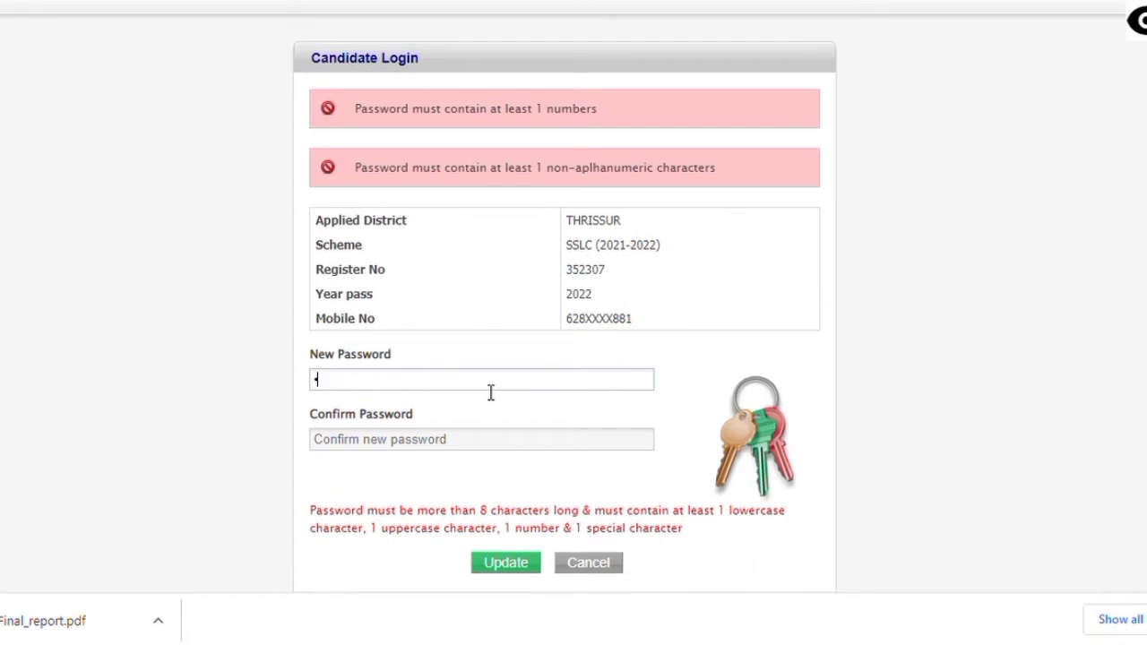
pyautogui.write('bcdefgh')
pyautogui.click(360, 446)
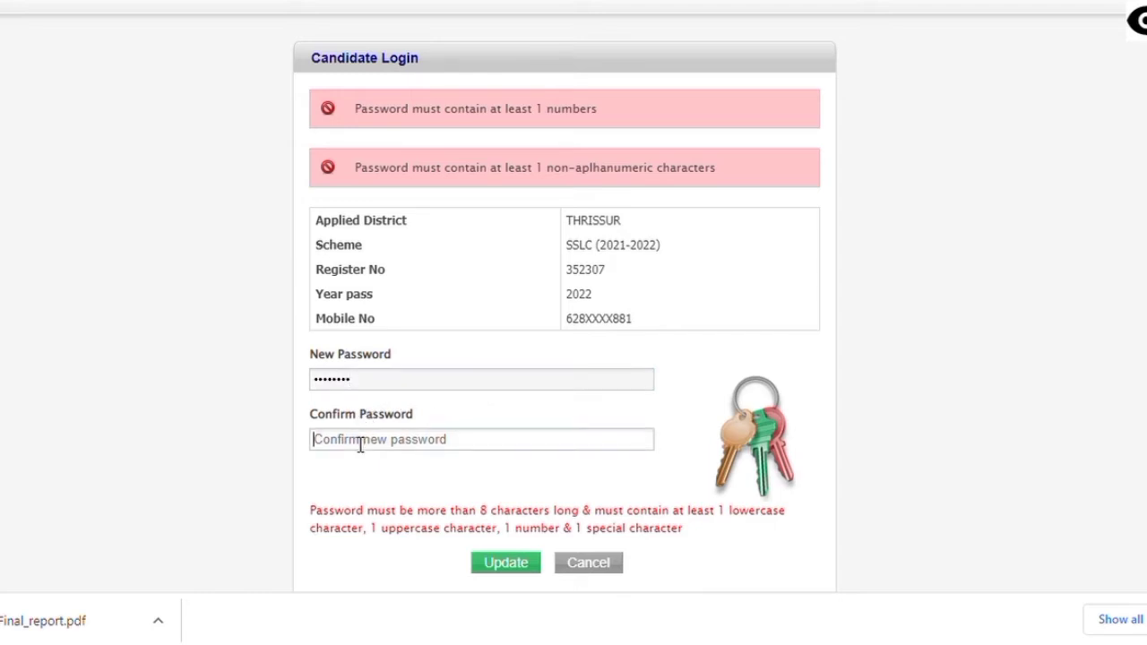
pyautogui.write('as')
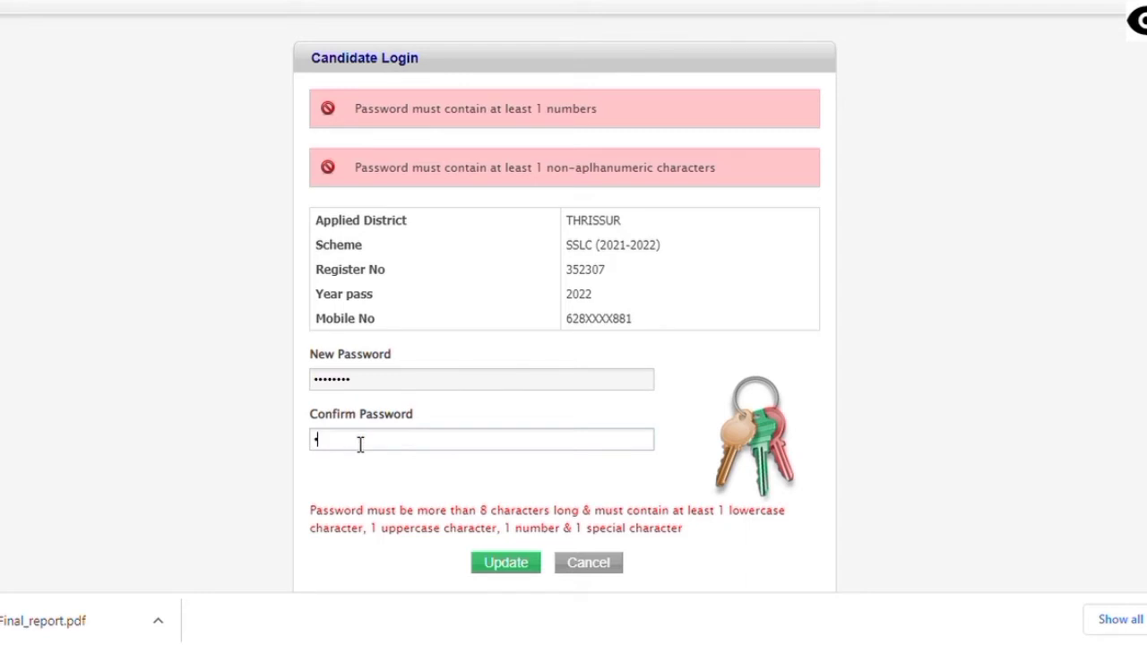
pyautogui.write('dfg')
pyautogui.press('BackSpace')
pyautogui.press('BackSpace')
pyautogui.press('BackSpace')
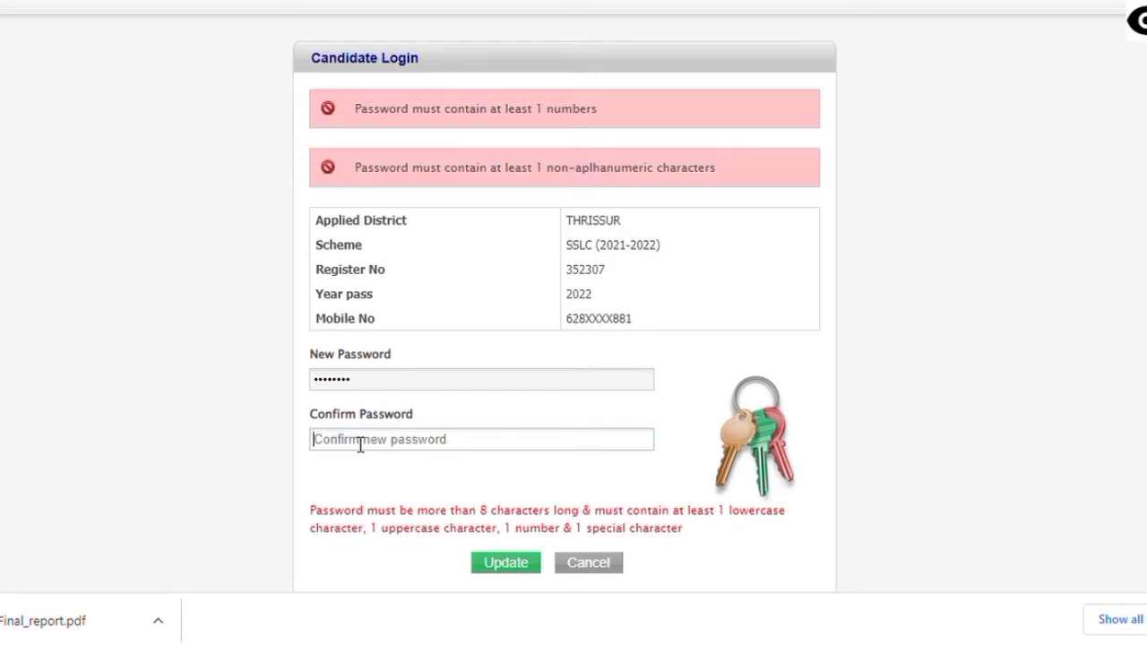
pyautogui.write('Ab')
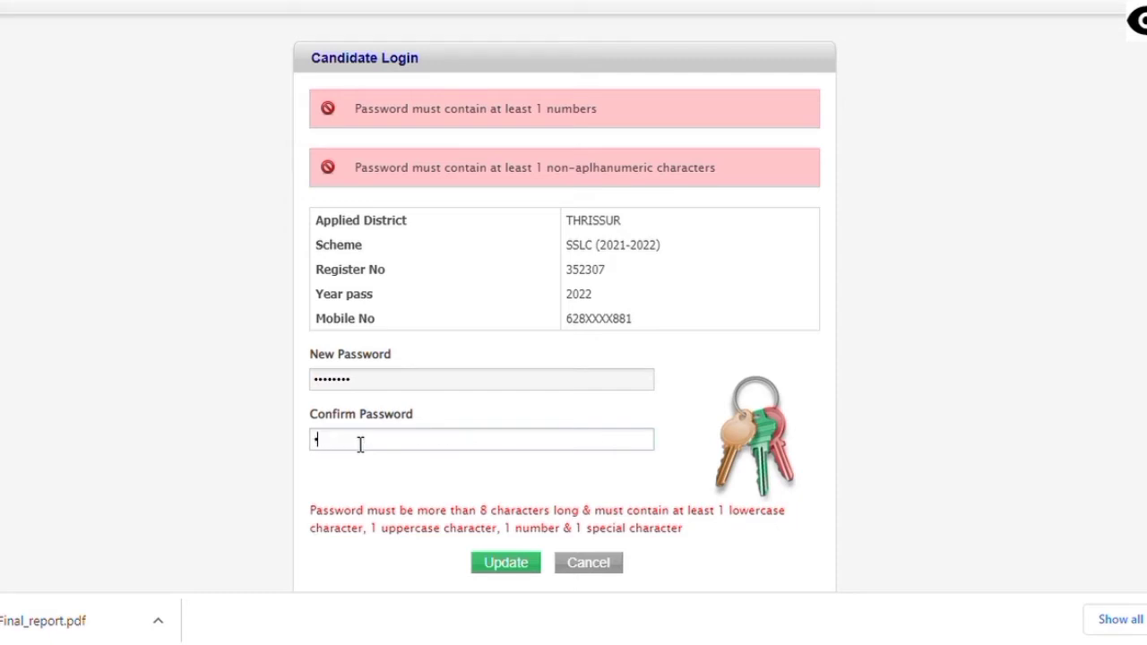
pyautogui.write('c@1234')
pyautogui.click(515, 567)
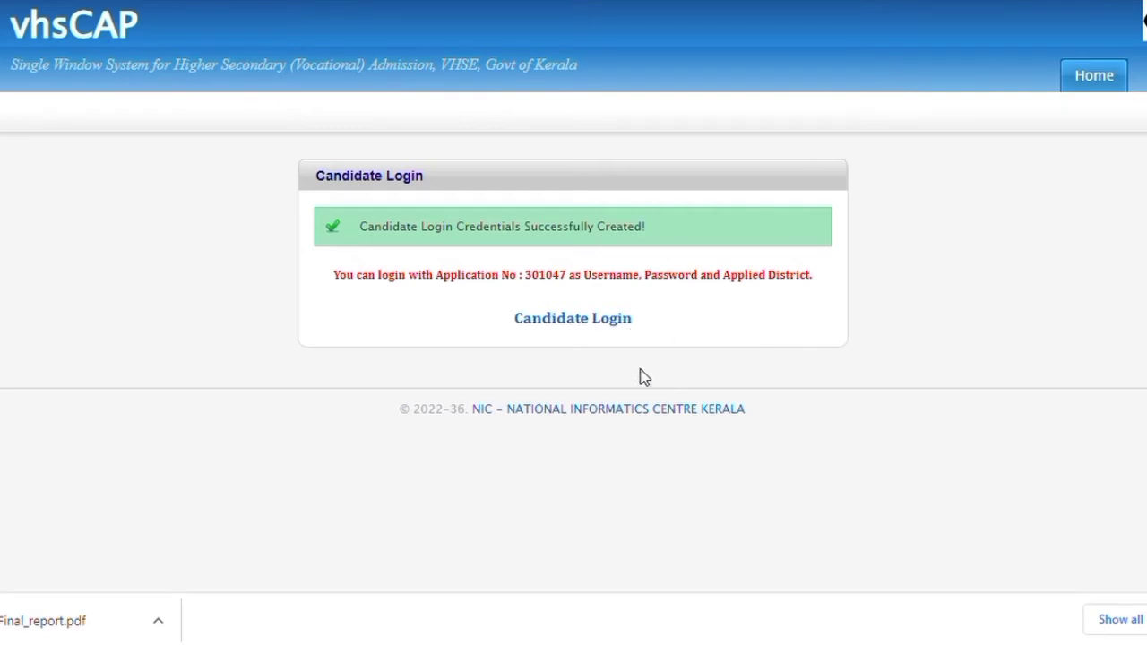
# Go to the Candidate Login page
pyautogui.click(598, 321)
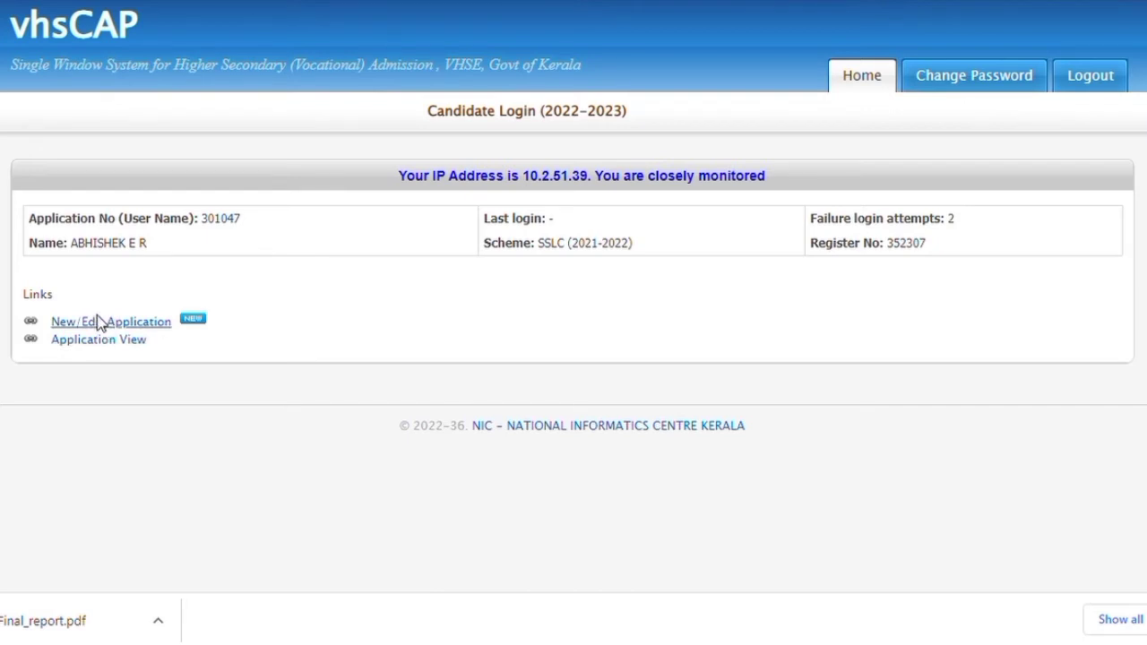
pyautogui.click(100, 322)
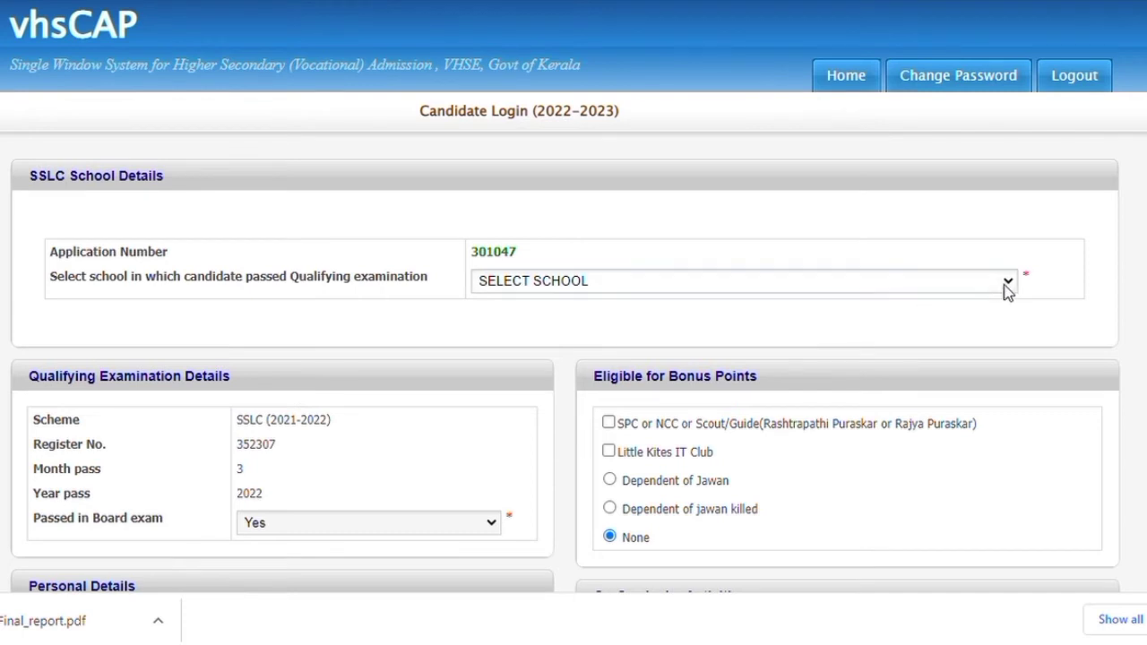
pyautogui.press('Down')
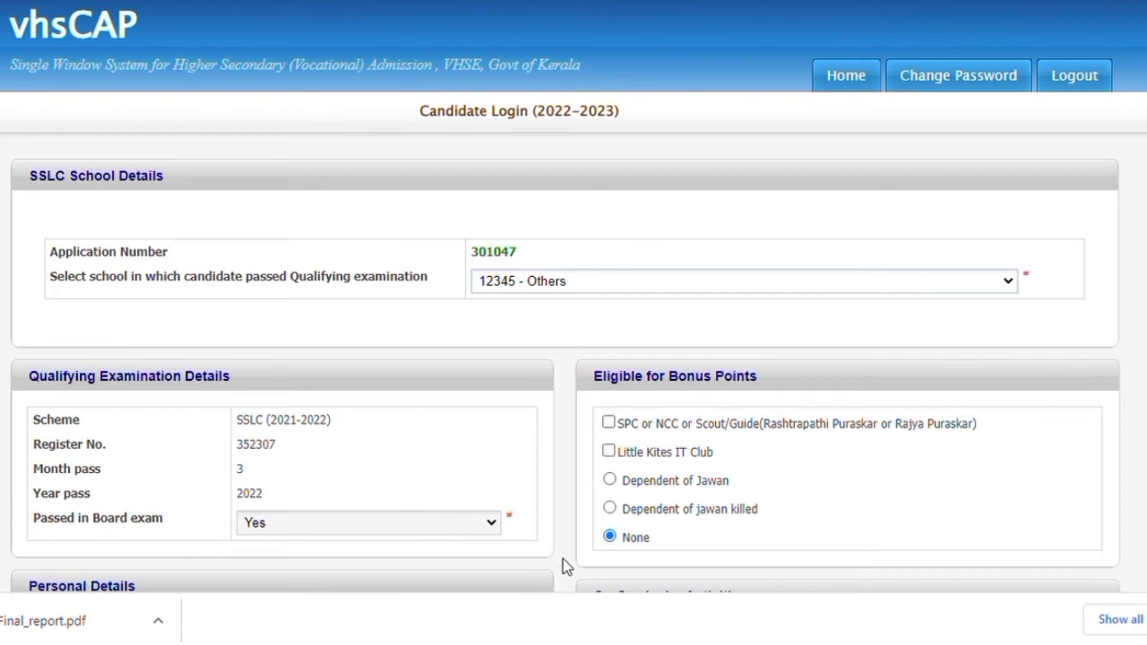
pyautogui.scroll(-4, 564, 558)
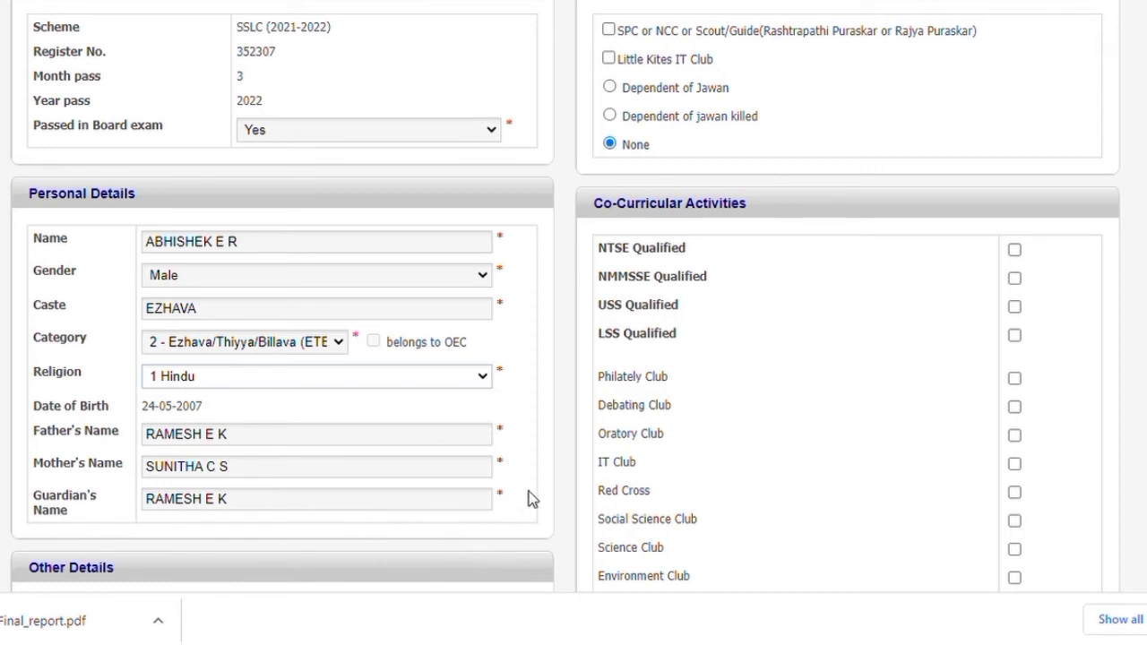
pyautogui.press('Down')
pyautogui.press('Down')
pyautogui.press('Down')
pyautogui.press('Down')
pyautogui.press('Down')
pyautogui.press('Down')
pyautogui.press('1')
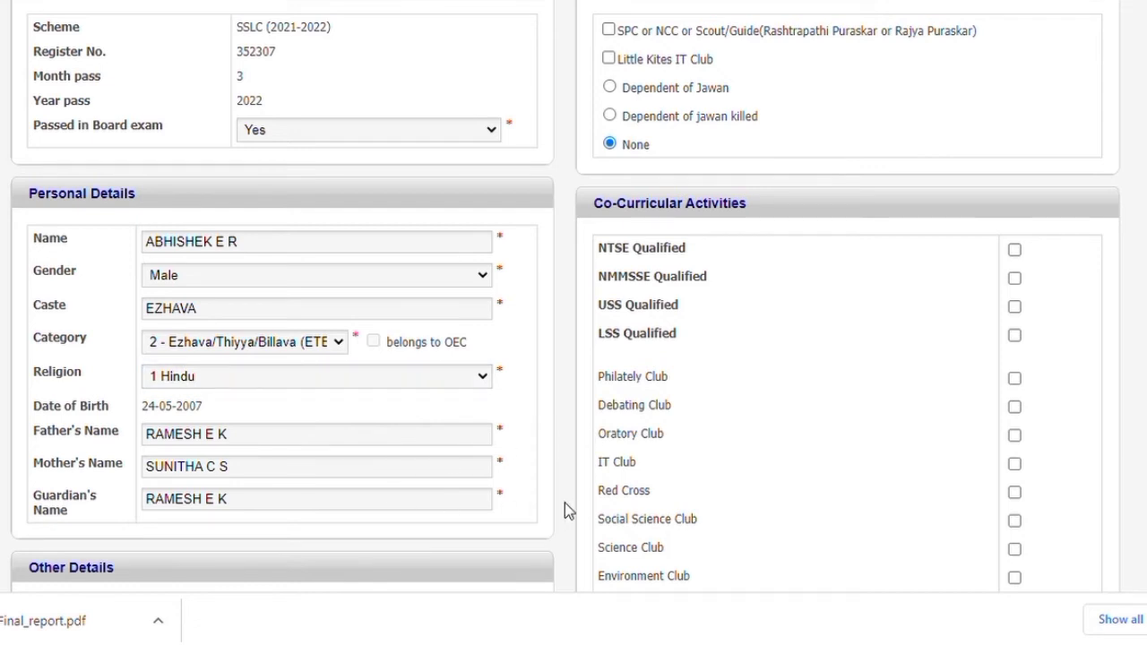
# Set the residence to district 8 Thrissur, taluk 41 Thalappilly, local body 34 Pazhayannoor
pyautogui.scroll(-3, 565, 504)
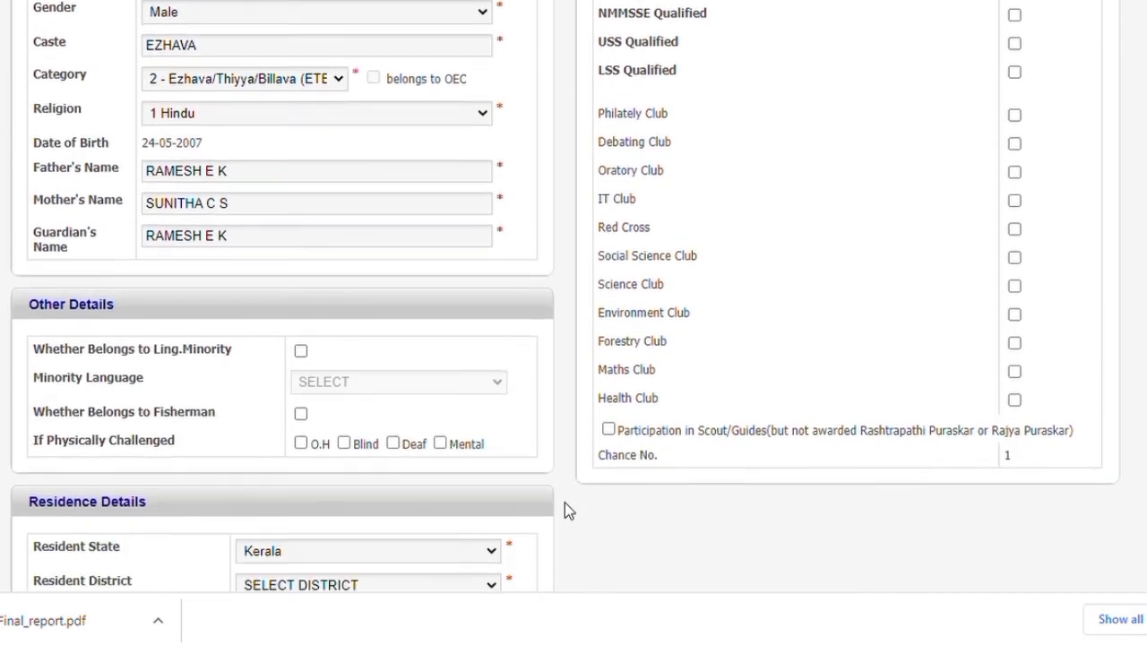
pyautogui.scroll(-2, 565, 504)
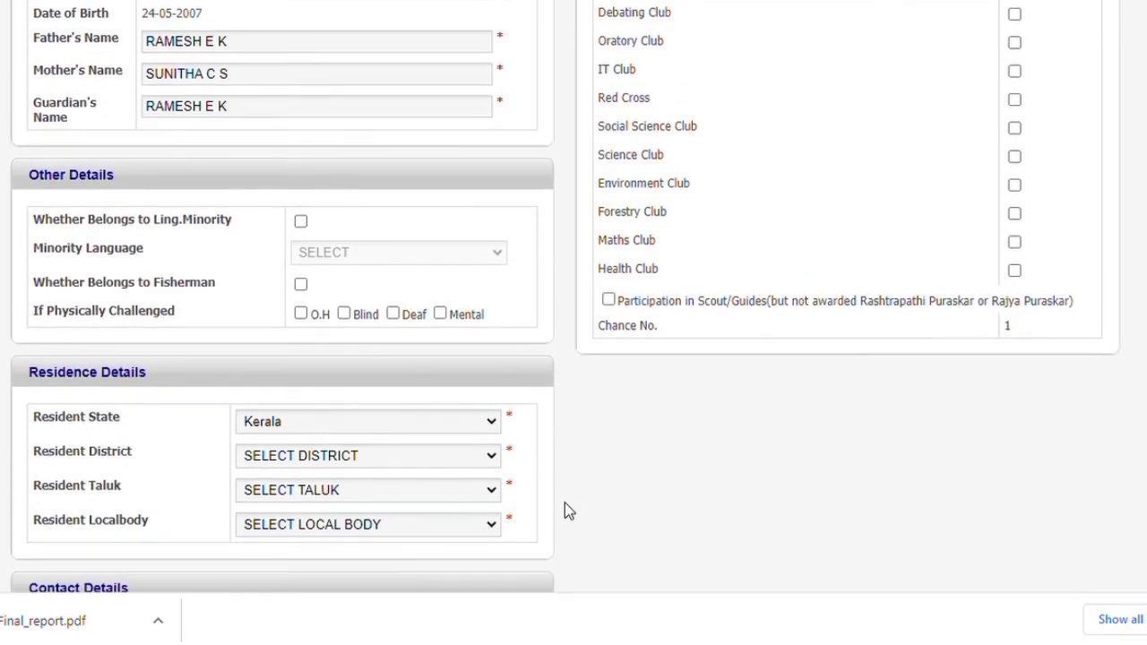
pyautogui.scroll(-1, 564, 511)
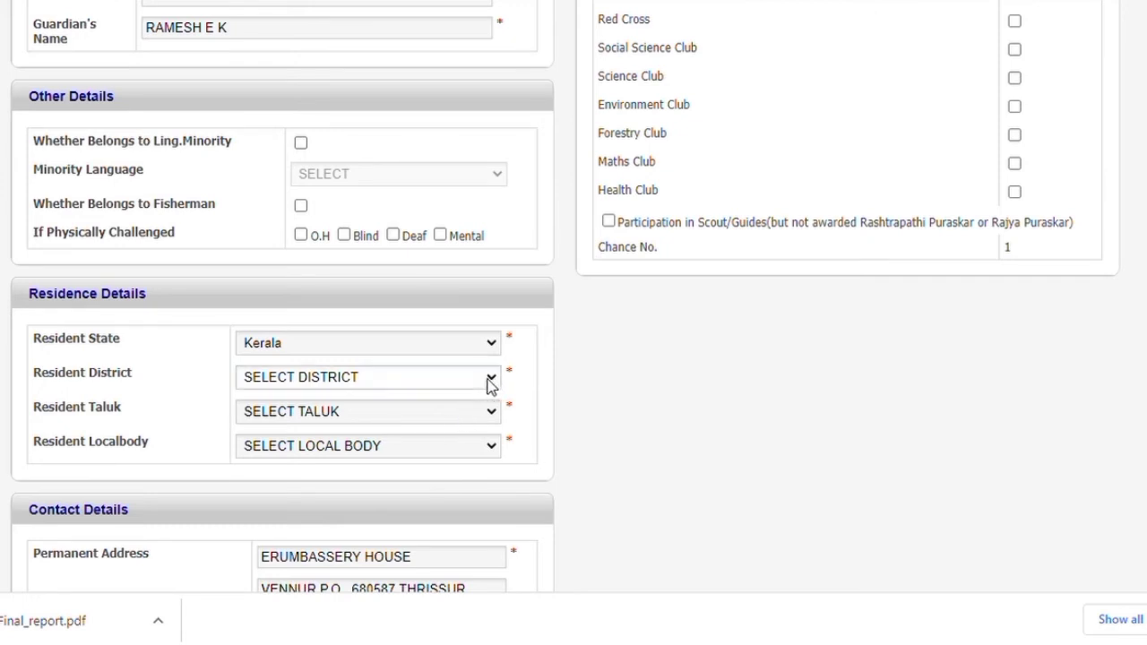
pyautogui.click(390, 536)
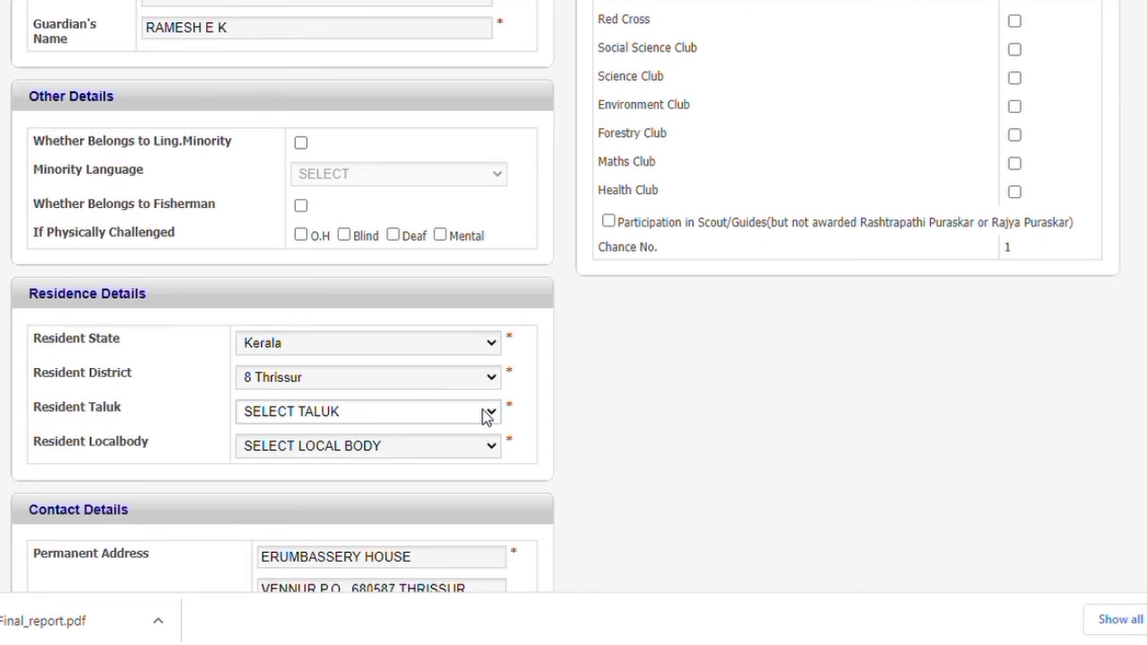
pyautogui.click(349, 491)
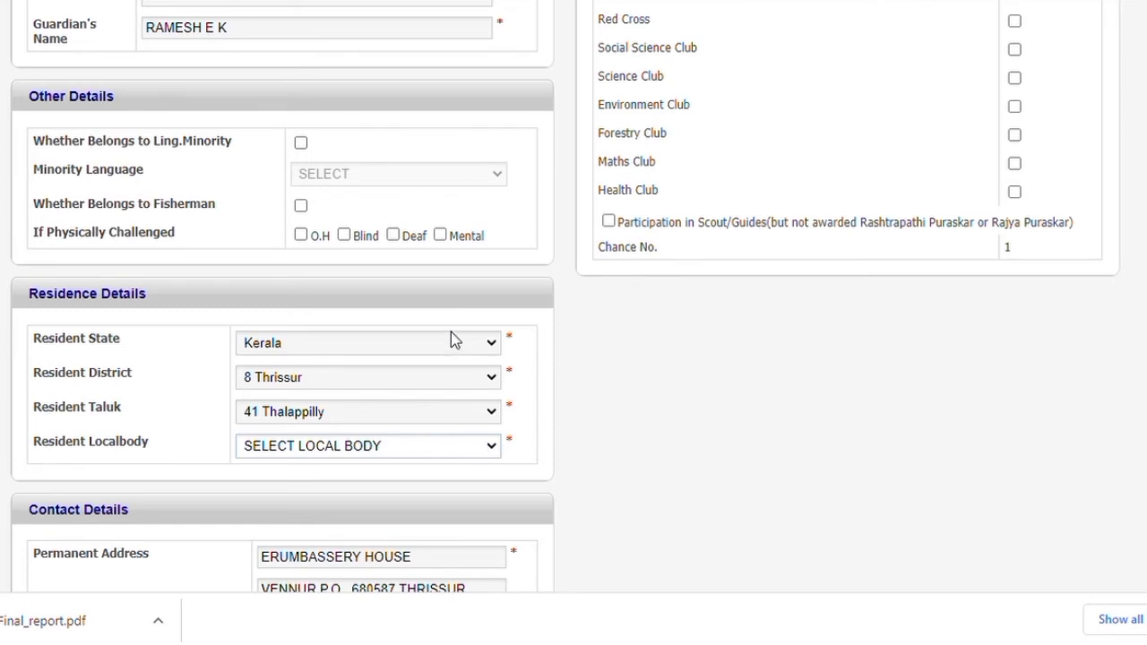
pyautogui.click(458, 266)
# Fill in the permanent address PIN code and mark the communication address same as permanent
pyautogui.scroll(-2, 595, 523)
pyautogui.scroll(-5, 599, 523)
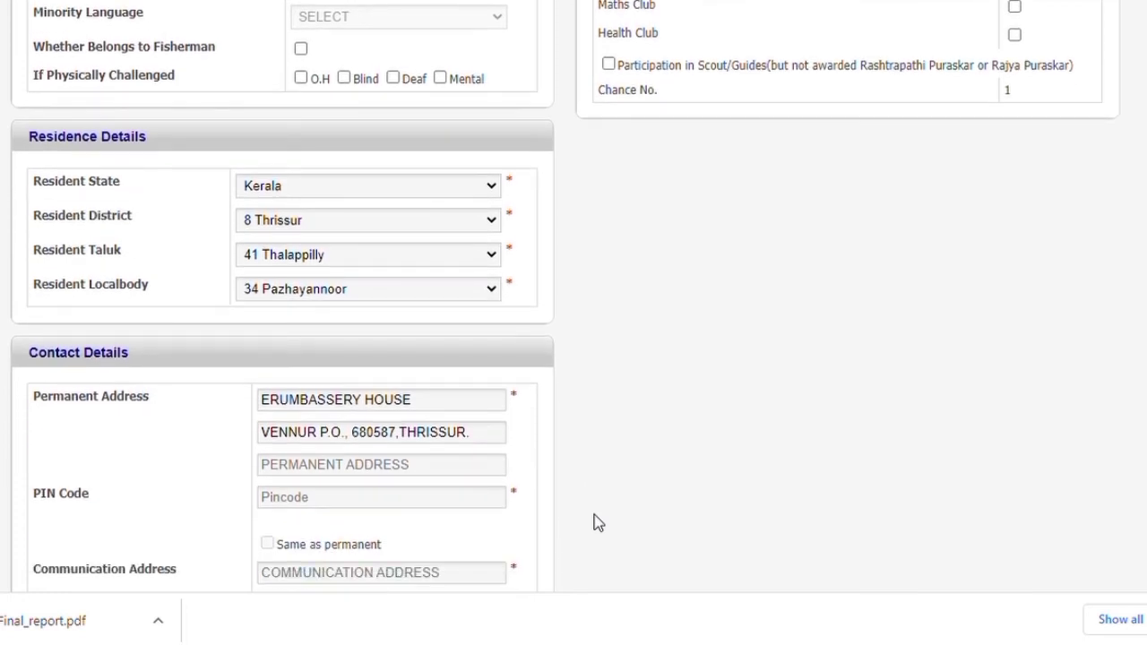
pyautogui.scroll(-1, 599, 522)
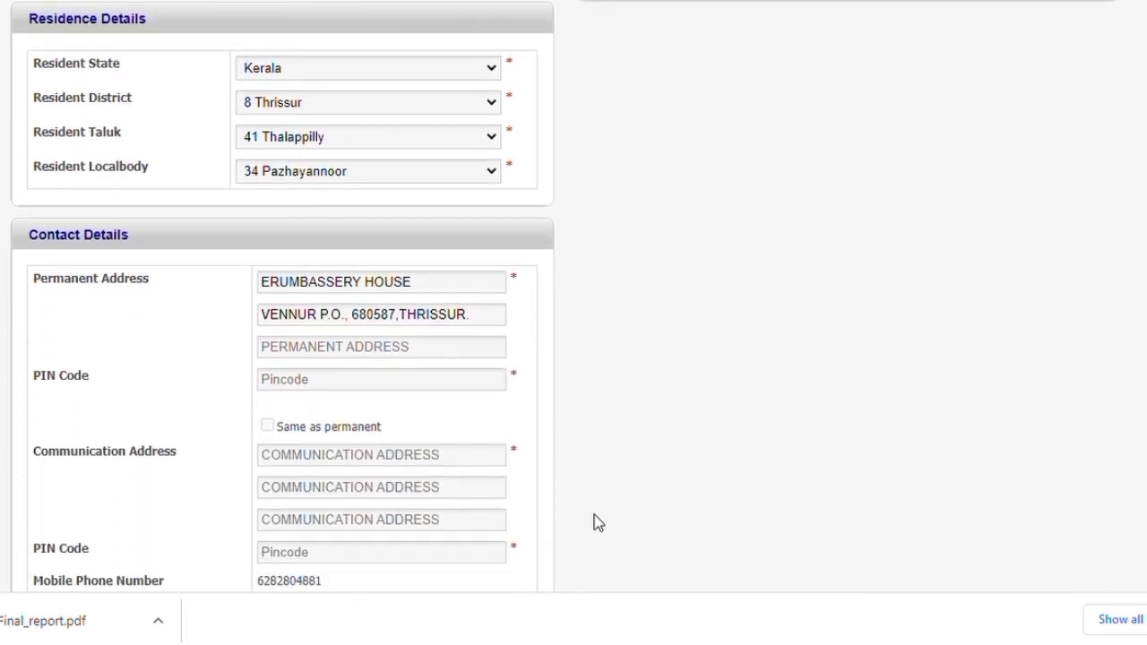
pyautogui.click(400, 383)
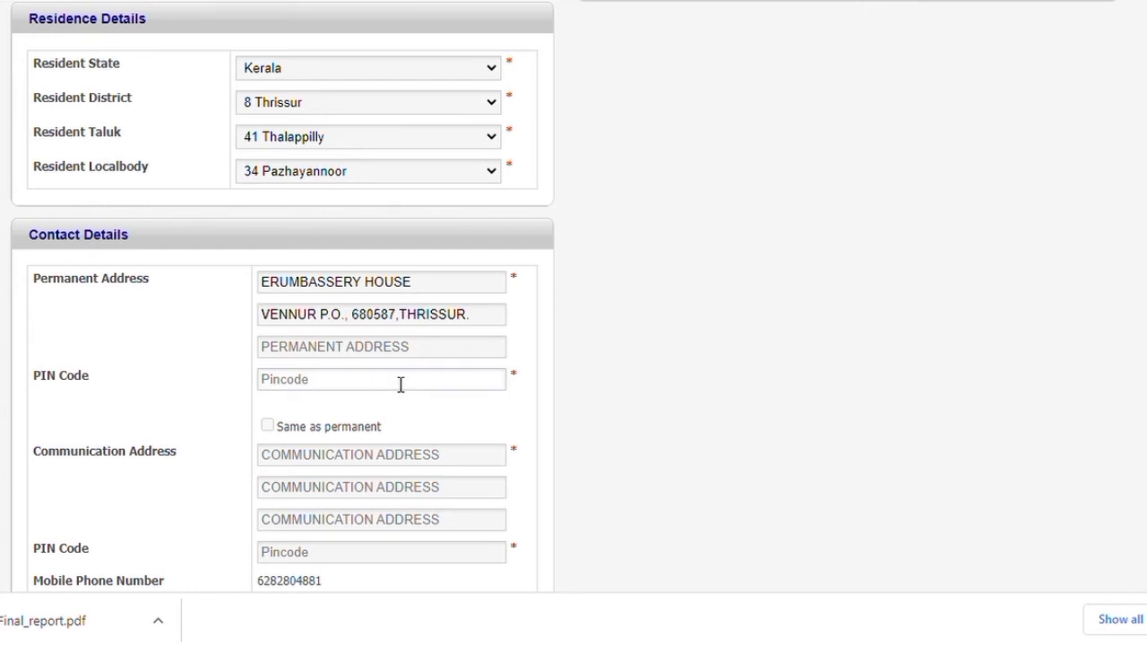
pyautogui.click(450, 432)
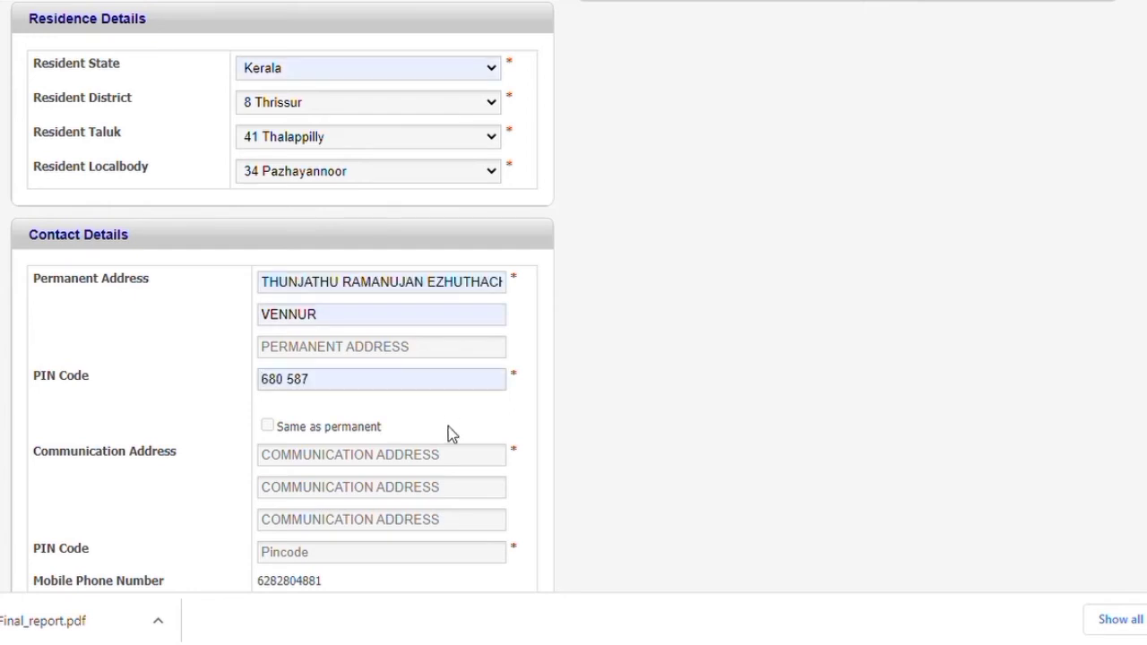
pyautogui.scroll(-3, 448, 428)
pyautogui.click(268, 156)
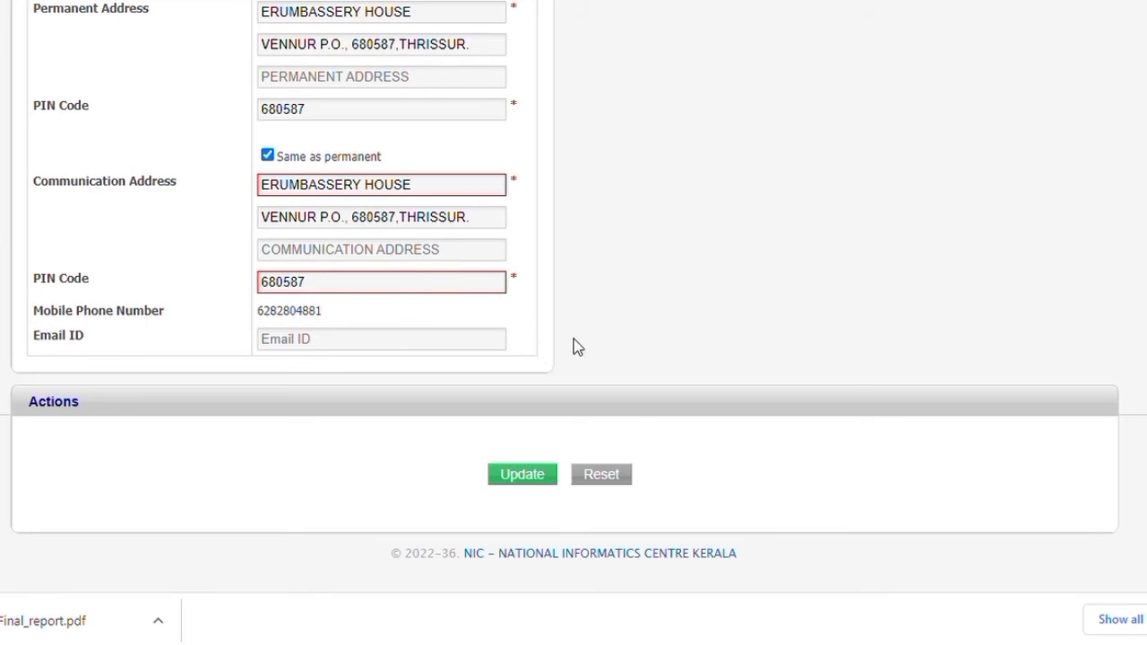
pyautogui.scroll(15, 578, 348)
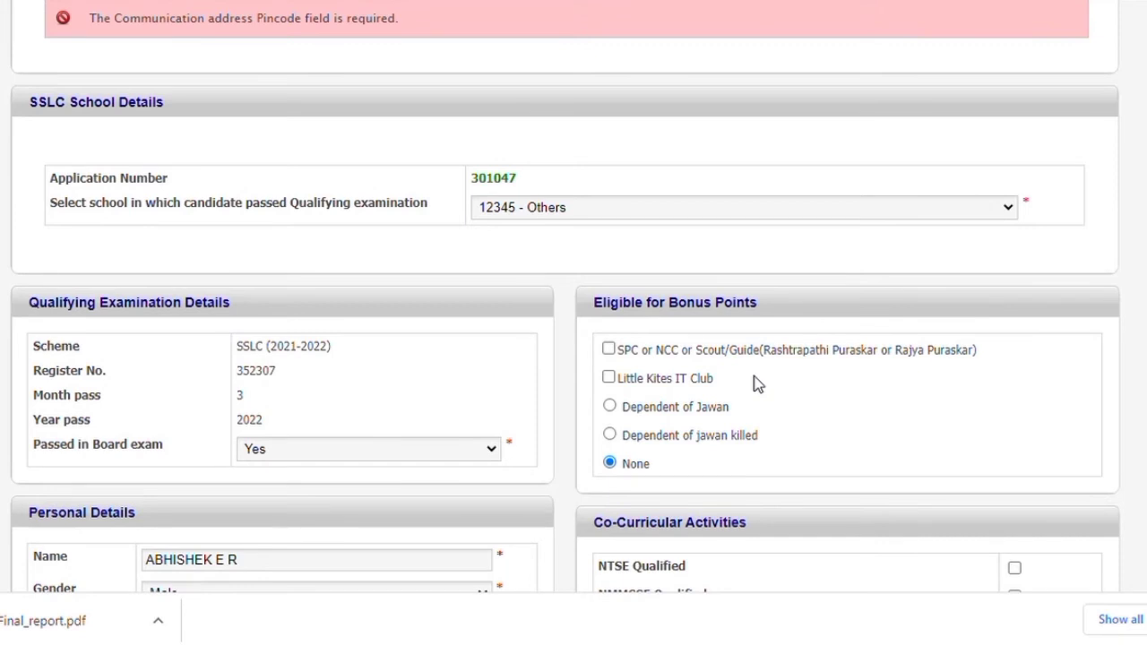
# Claim the Little Kites IT Club bonus
pyautogui.scroll(-1, 753, 384)
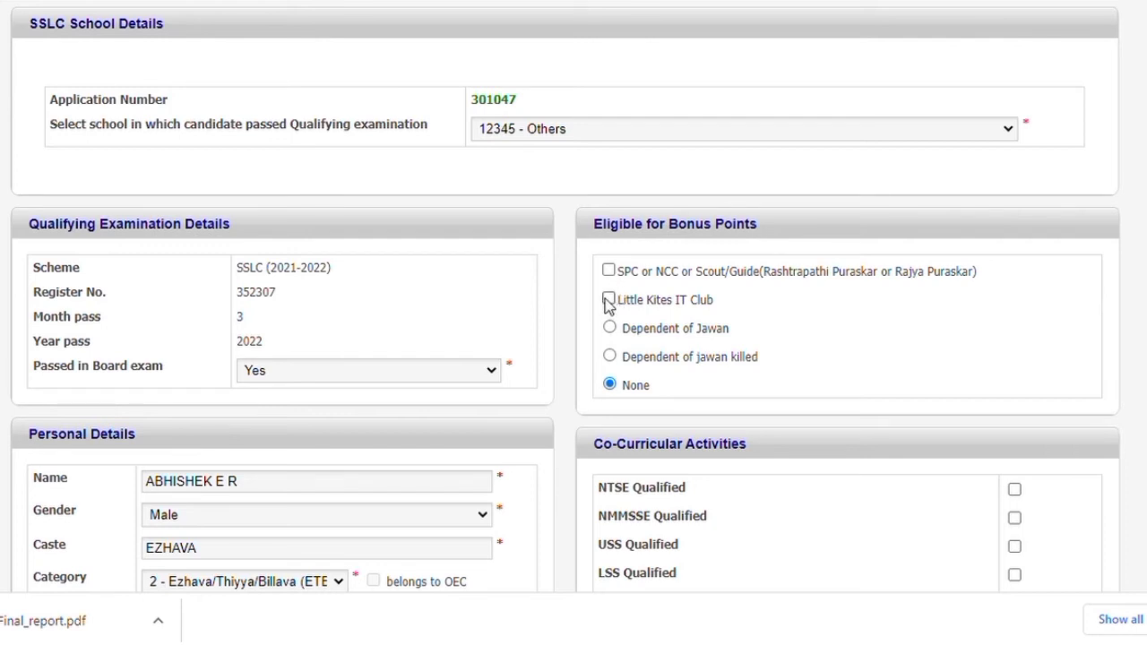
pyautogui.click(608, 302)
pyautogui.scroll(-4, 659, 485)
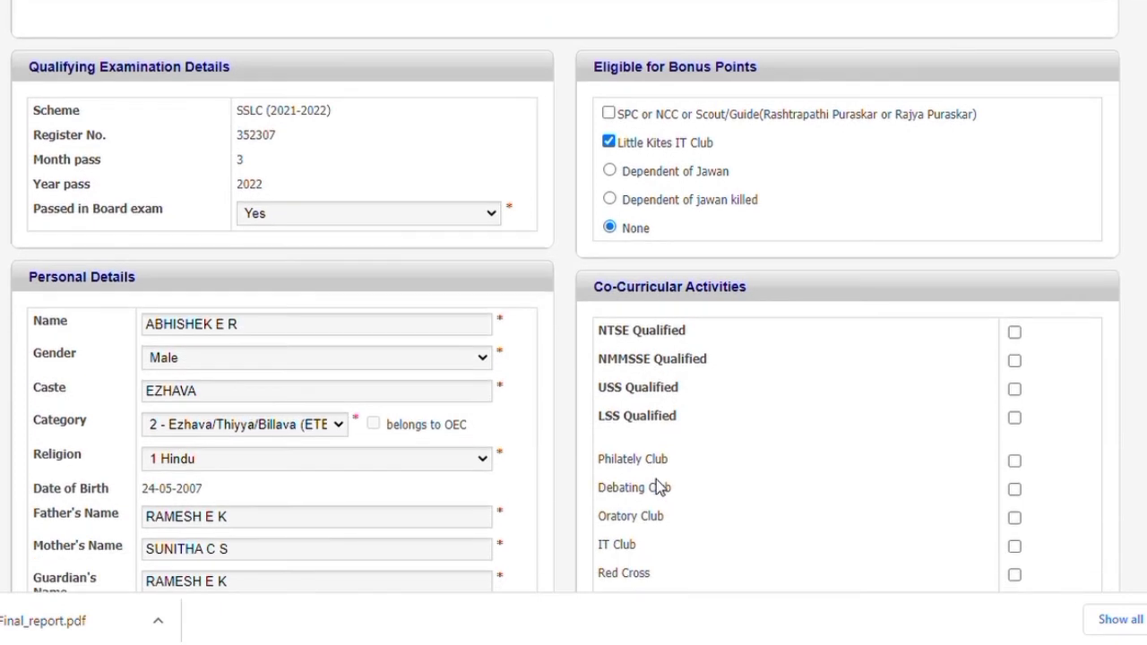
pyautogui.scroll(-5, 657, 479)
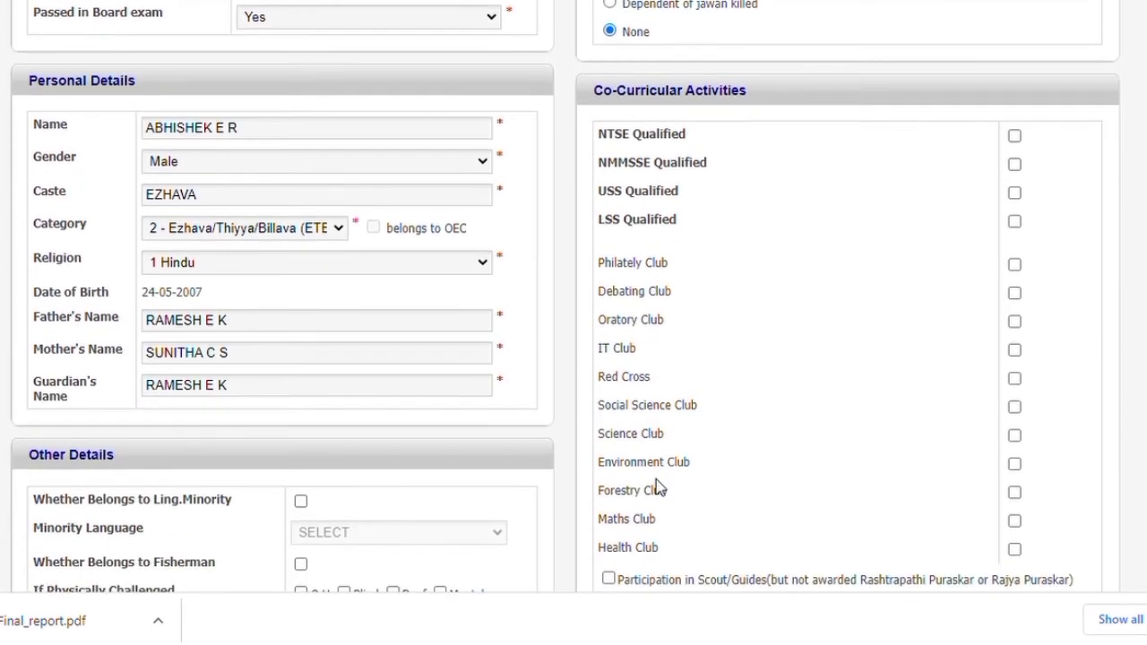
pyautogui.scroll(-2, 656, 481)
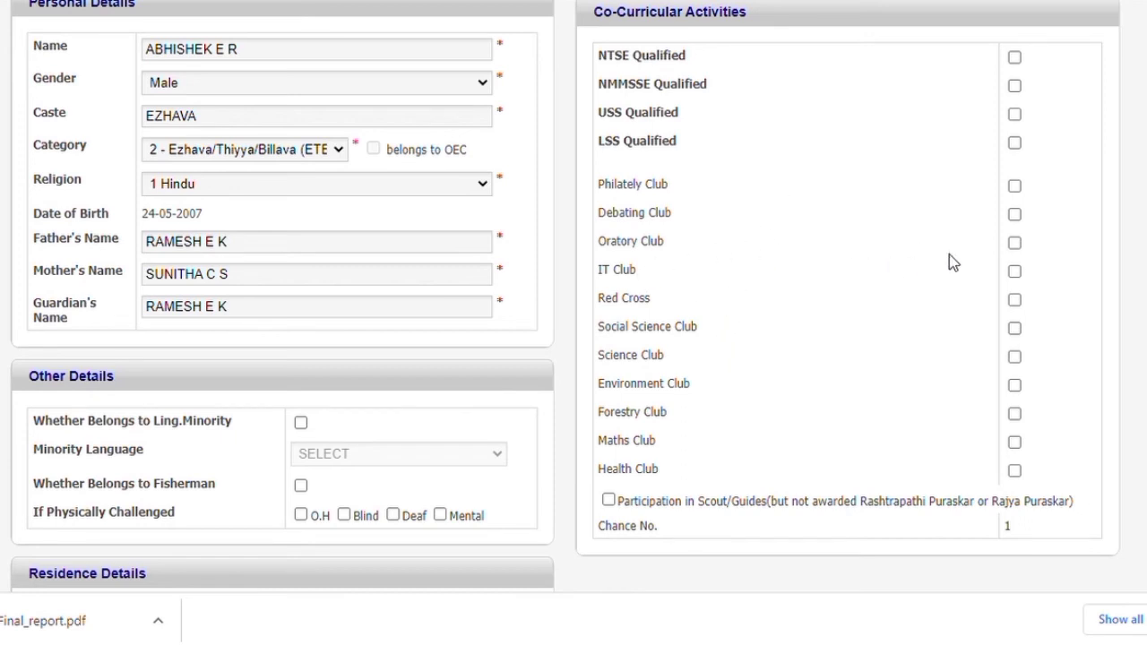
# Tick the IT, Social Science, Science, Philately, Environment, Forestry and Health Club activities
pyautogui.click(1015, 271)
pyautogui.click(1014, 357)
pyautogui.click(1015, 328)
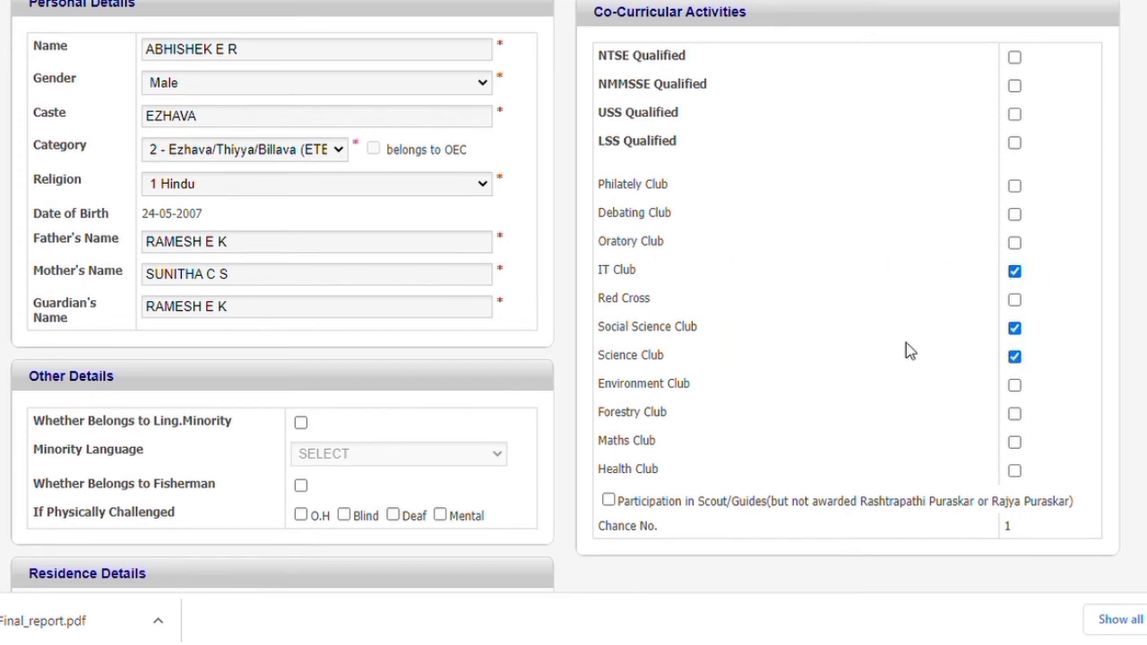
pyautogui.click(1015, 185)
pyautogui.click(1015, 413)
pyautogui.click(1014, 385)
pyautogui.click(1015, 470)
pyautogui.scroll(-5, 959, 499)
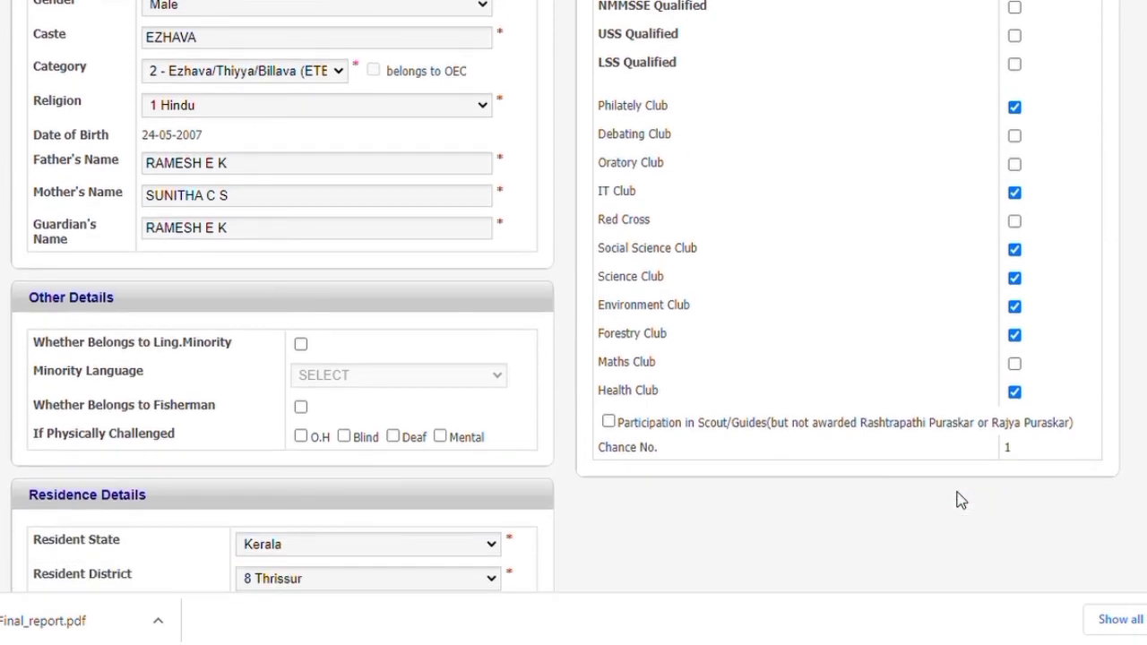
pyautogui.scroll(-3, 961, 499)
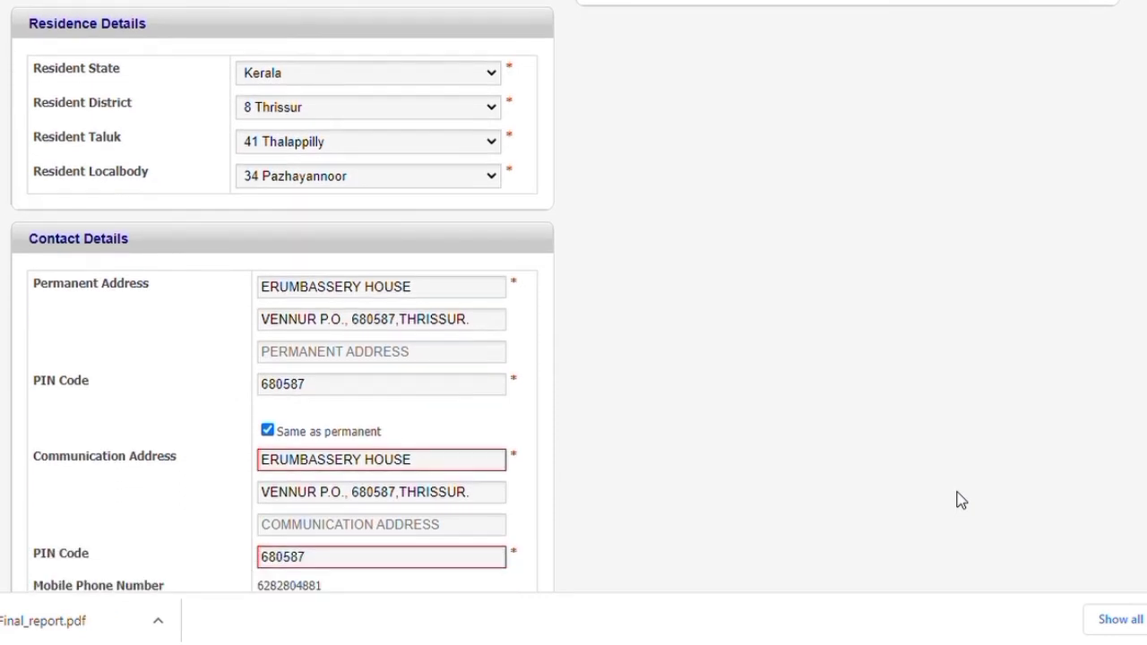
pyautogui.scroll(-2, 961, 499)
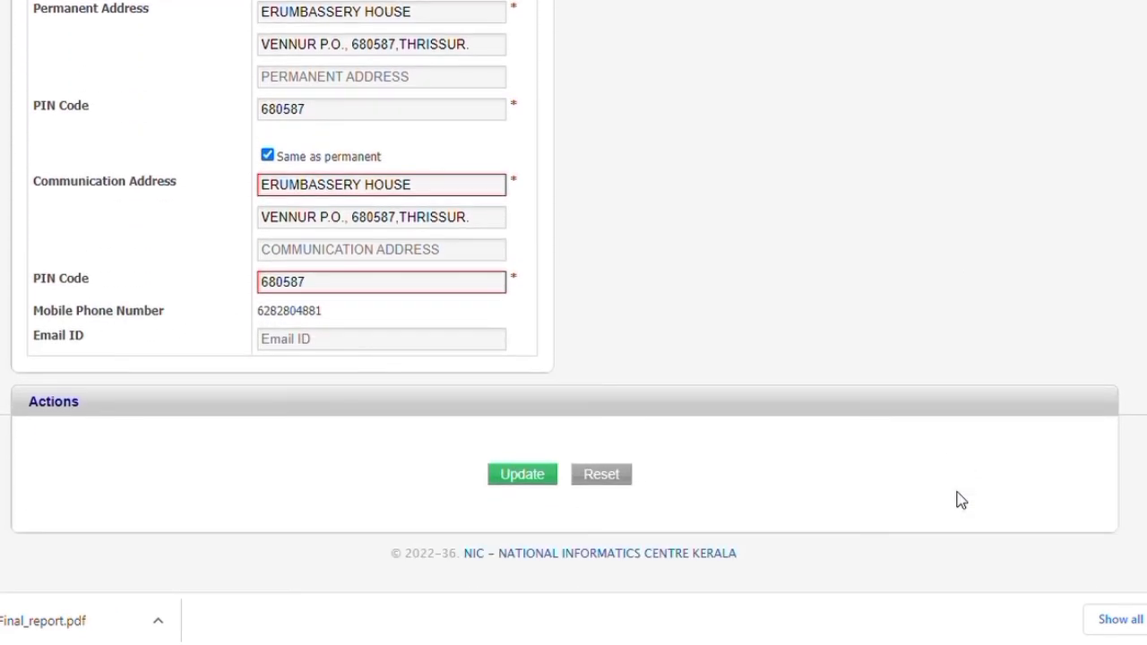
pyautogui.scroll(1, 961, 499)
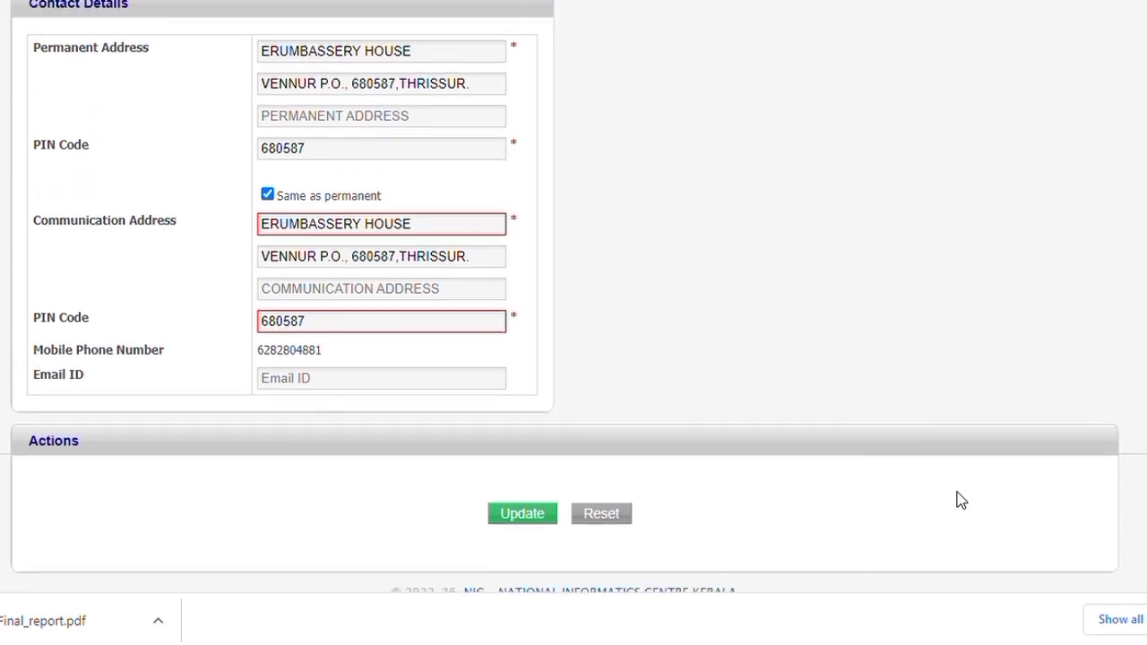
pyautogui.scroll(6, 961, 499)
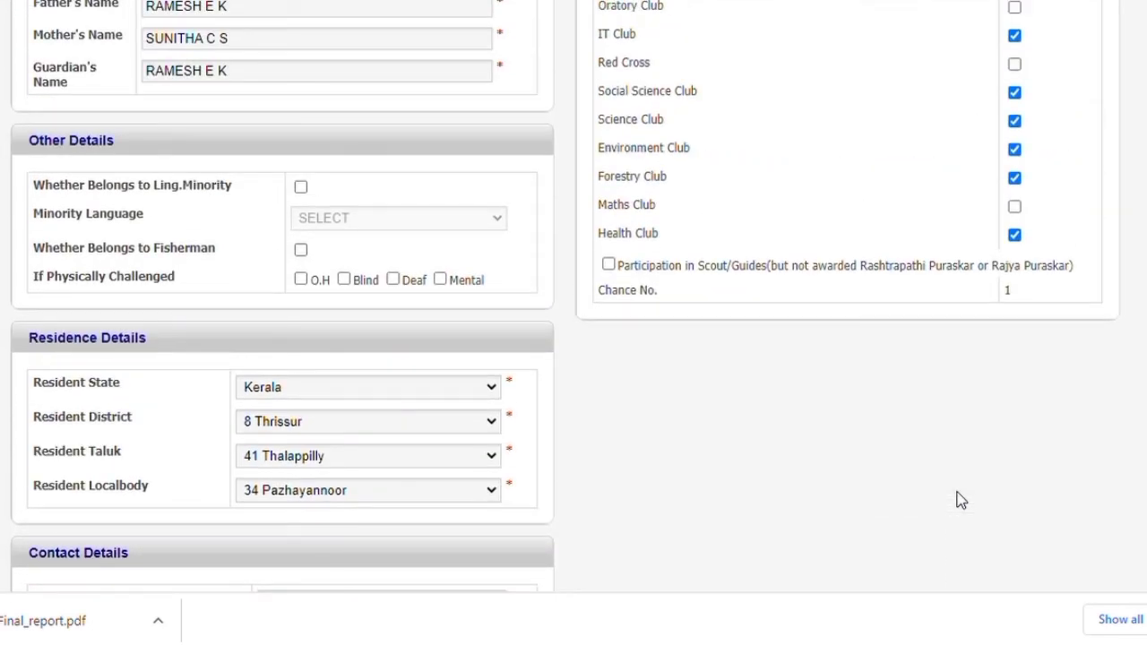
pyautogui.scroll(1, 961, 499)
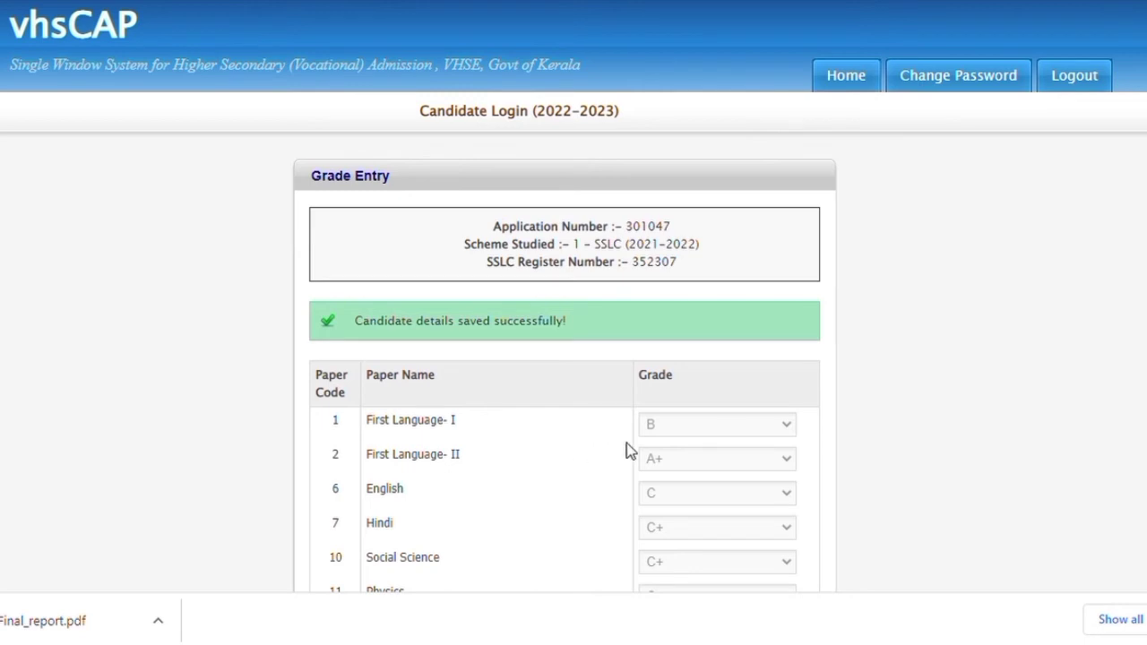
# Submit the SSLC grades from the bottom of the Grade Entry page
pyautogui.scroll(-2, 658, 439)
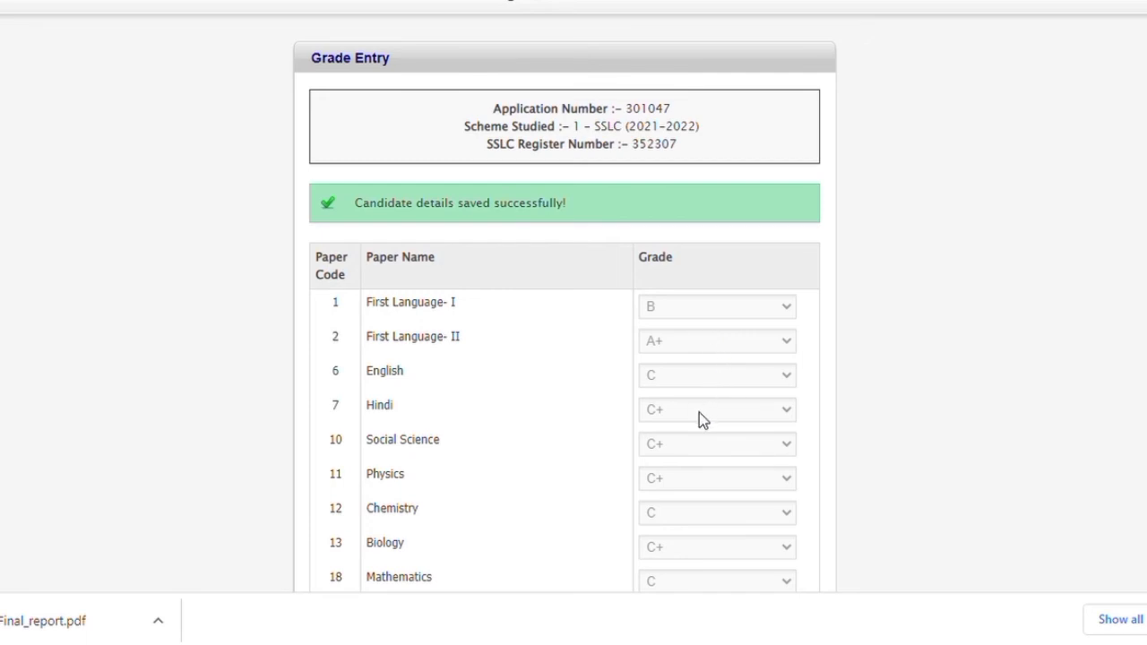
pyautogui.scroll(-2, 701, 420)
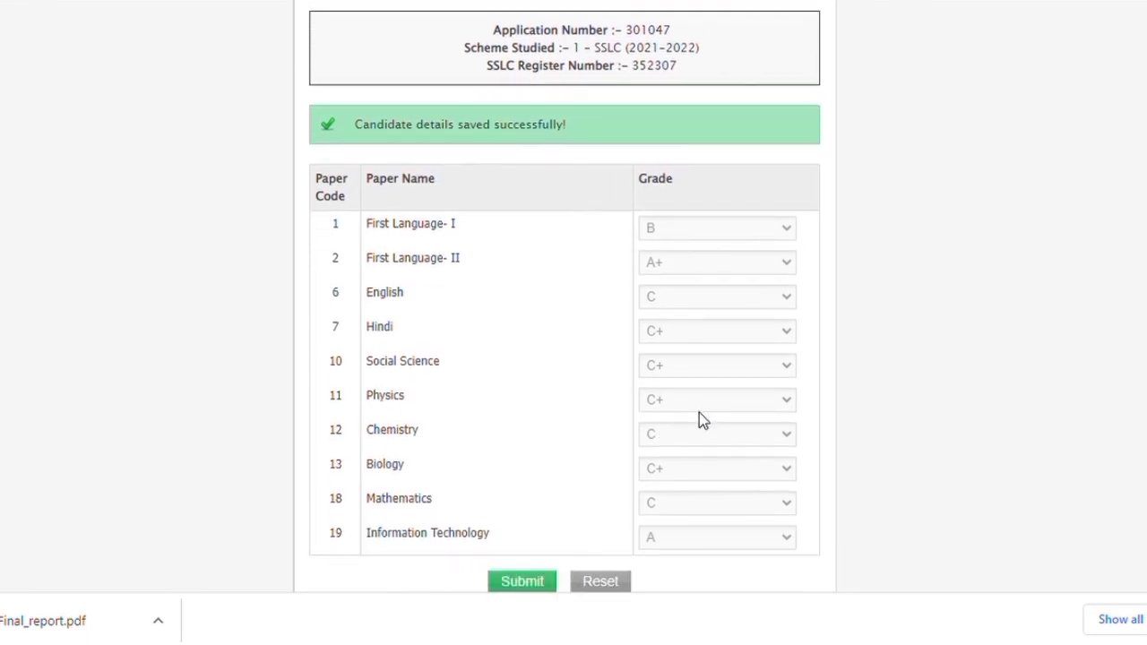
pyautogui.scroll(-1, 701, 420)
pyautogui.scroll(-2, 701, 420)
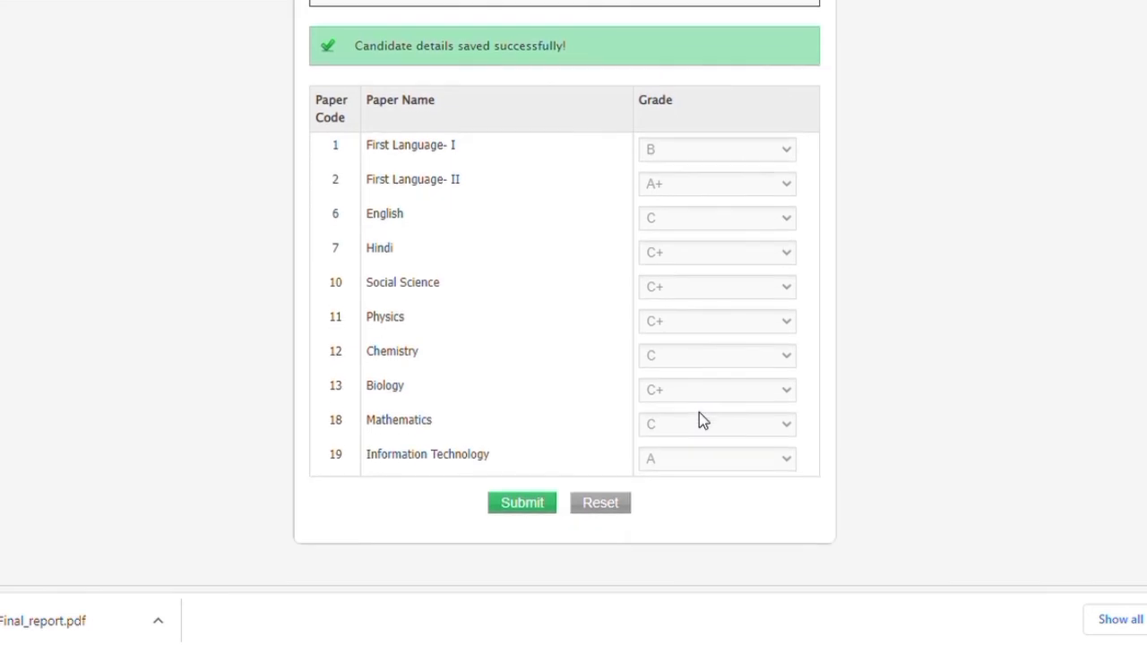
pyautogui.click(540, 467)
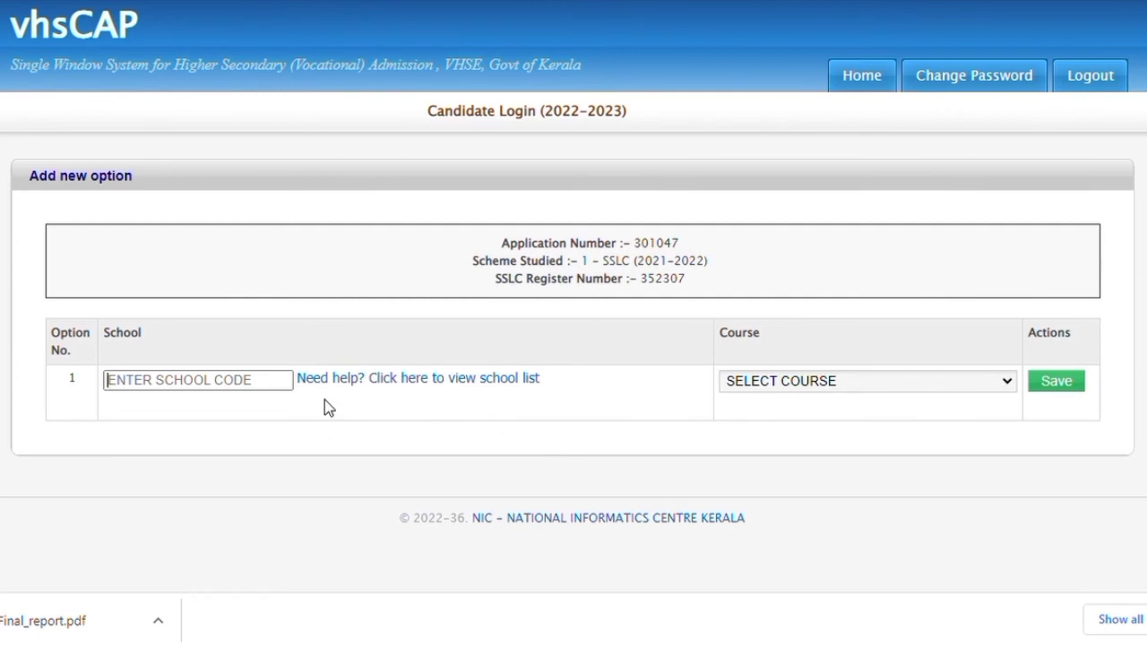
# Add two options at school 908026: Accounts Executive and Office Operations Executive
pyautogui.write('9080')
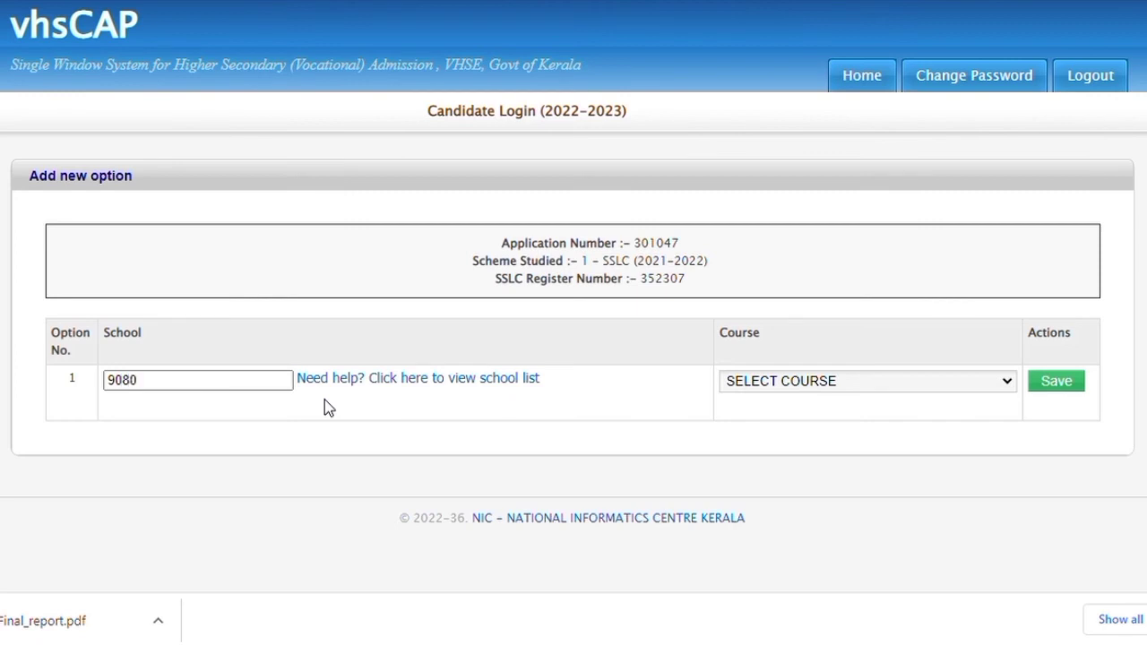
pyautogui.write('26')
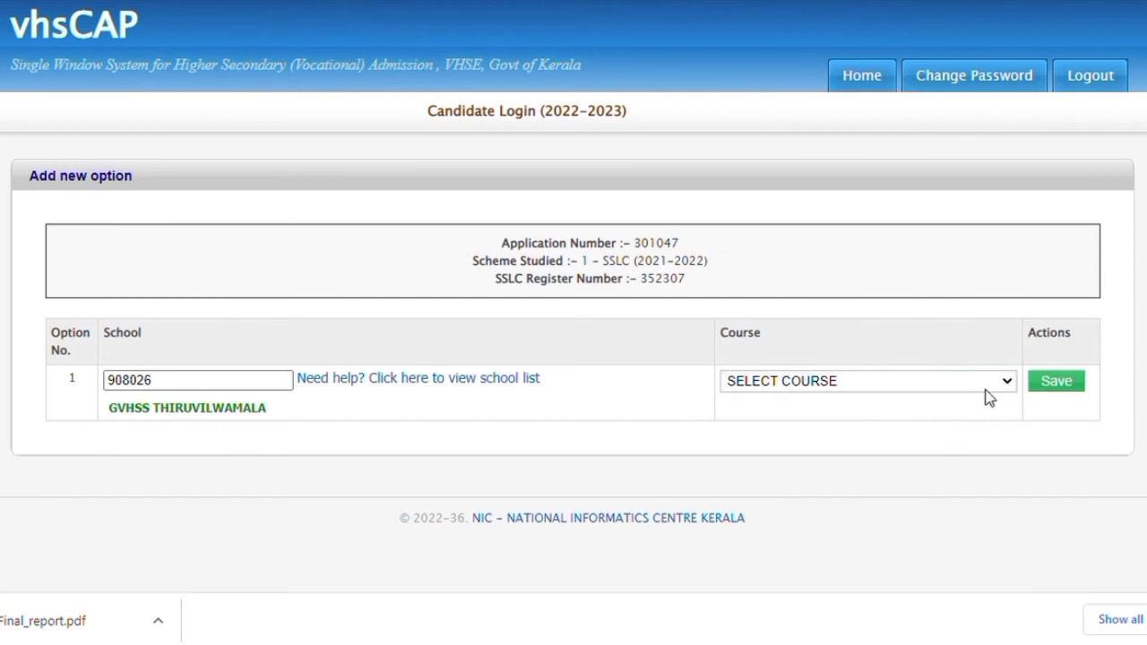
pyautogui.press('Down')
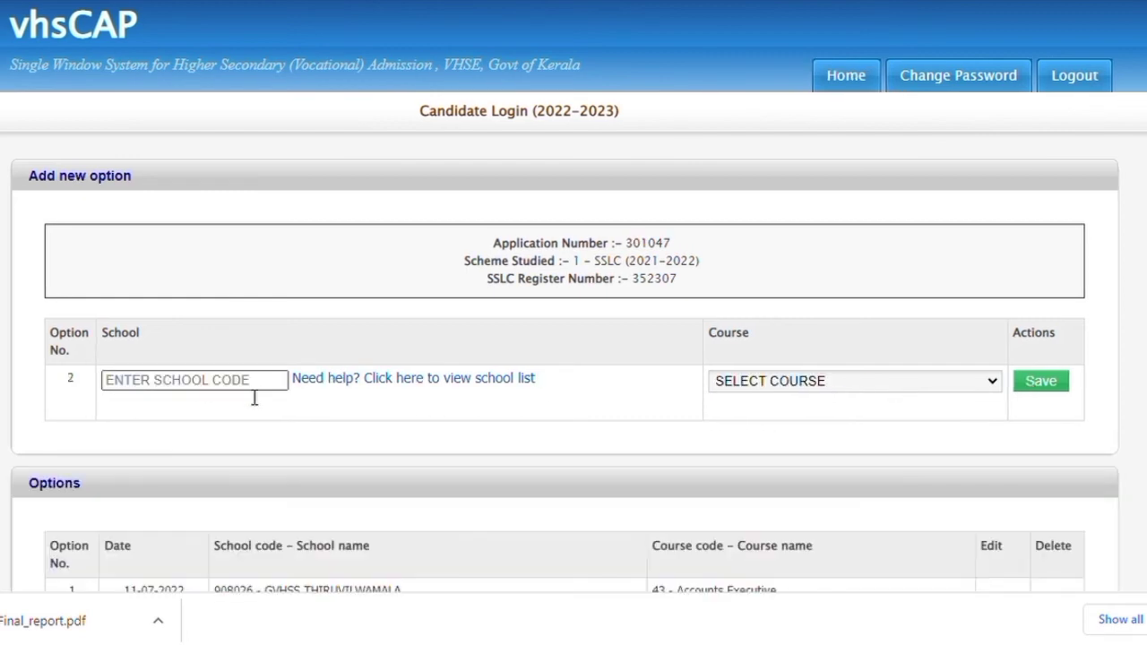
pyautogui.click(239, 398)
pyautogui.write('9080')
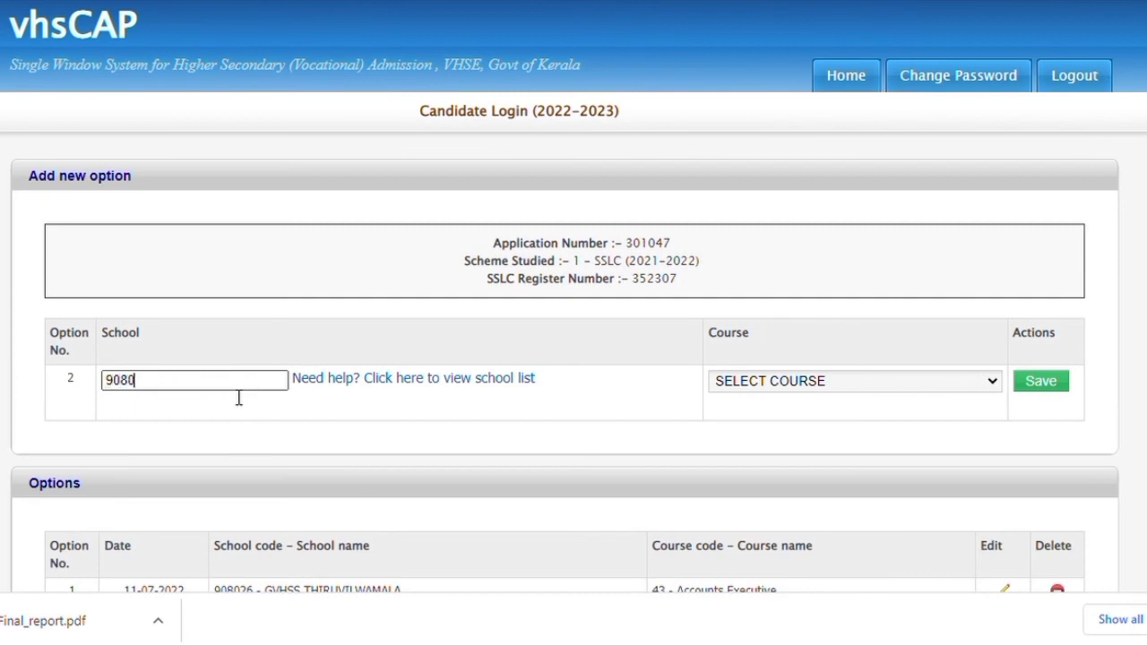
pyautogui.write('26')
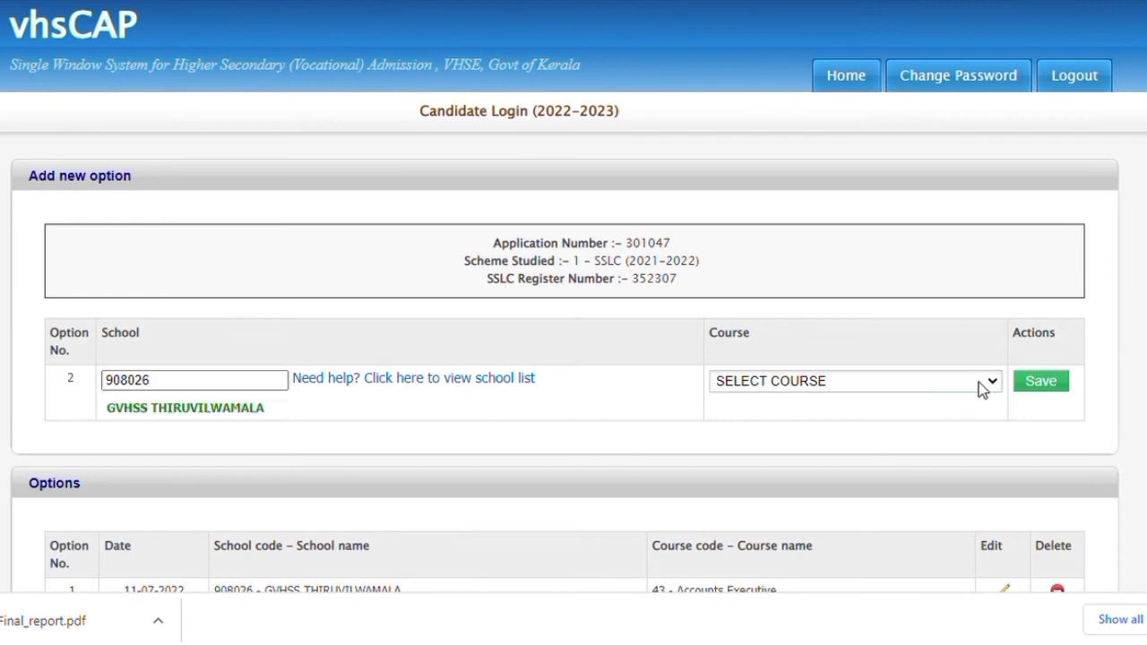
pyautogui.click(973, 438)
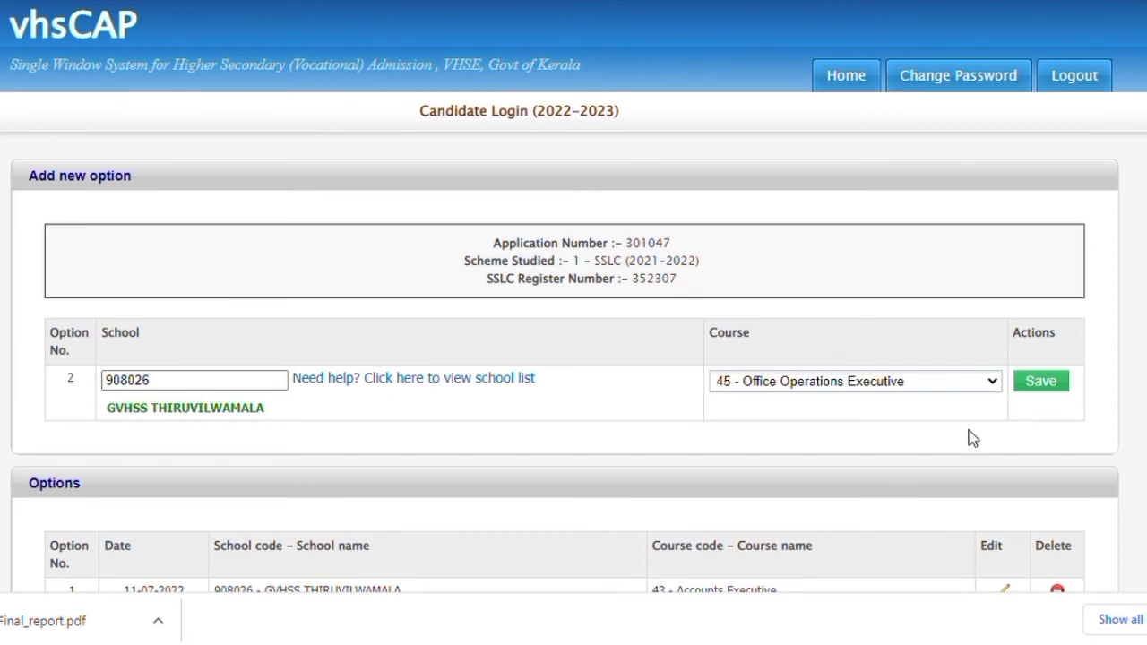
pyautogui.click(1056, 391)
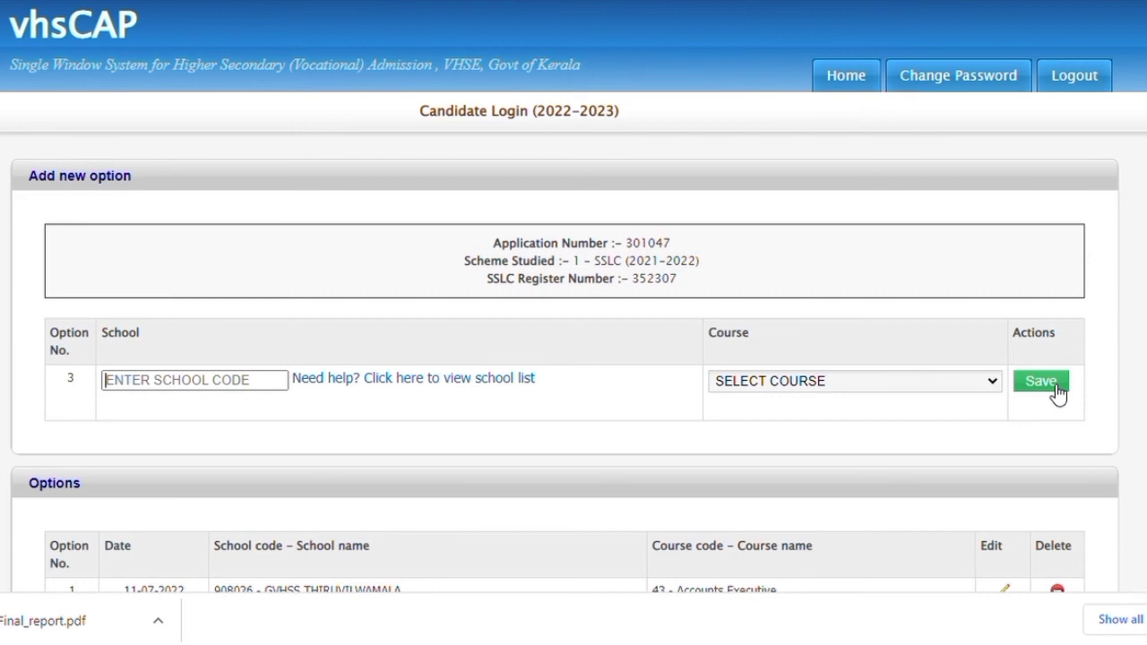
# Add Field Technician Computing & Peripherals at school 909013, enter another 909013 option, and submit the list
pyautogui.click(254, 391)
pyautogui.write('909013')
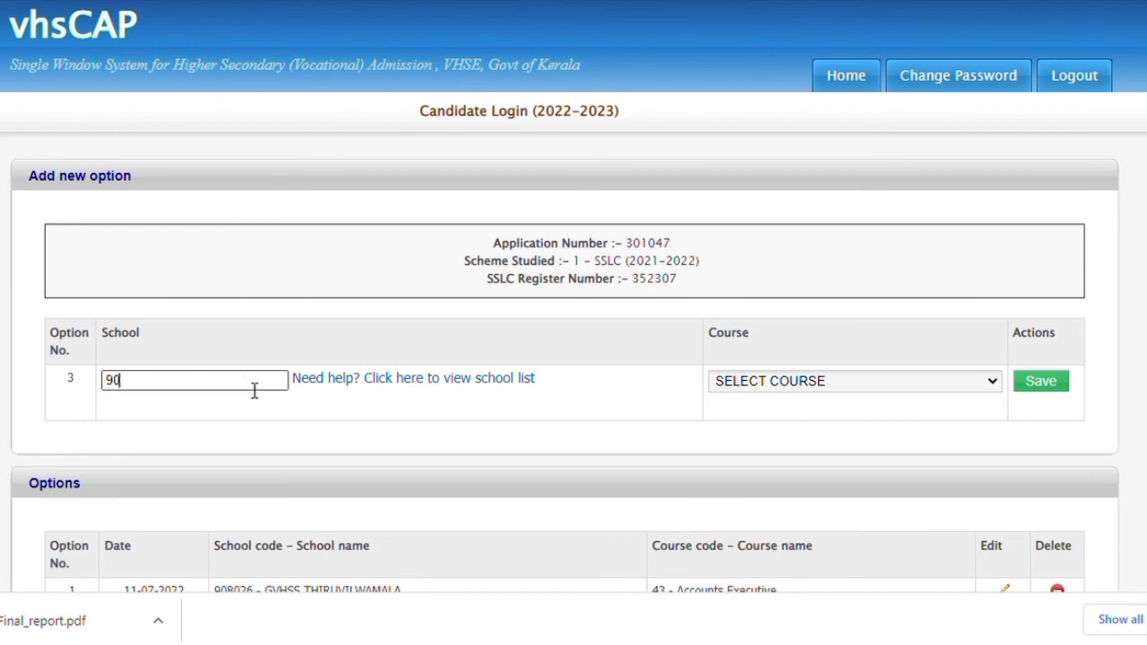
pyautogui.click(981, 381)
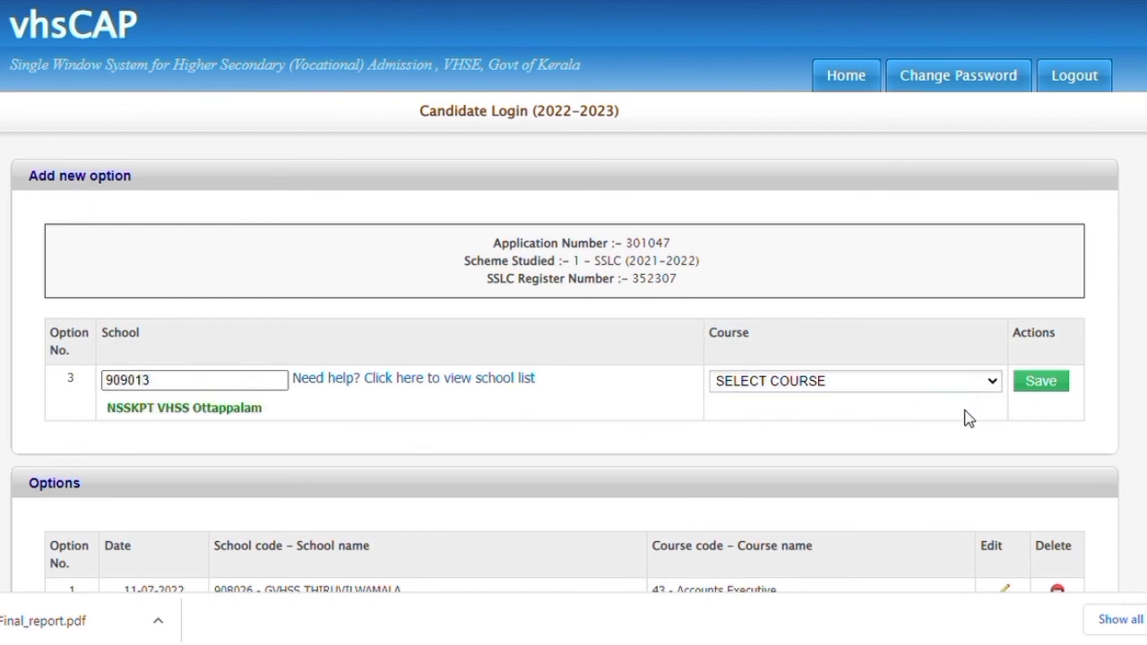
pyautogui.click(970, 420)
pyautogui.click(1036, 384)
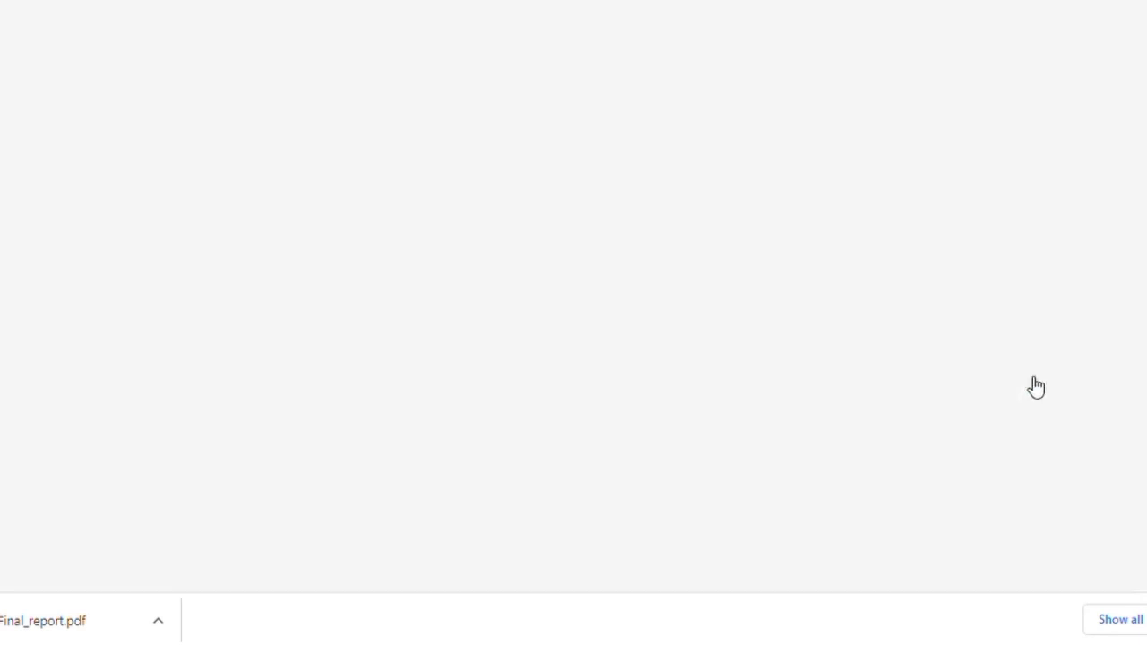
pyautogui.click(192, 380)
pyautogui.write('909013')
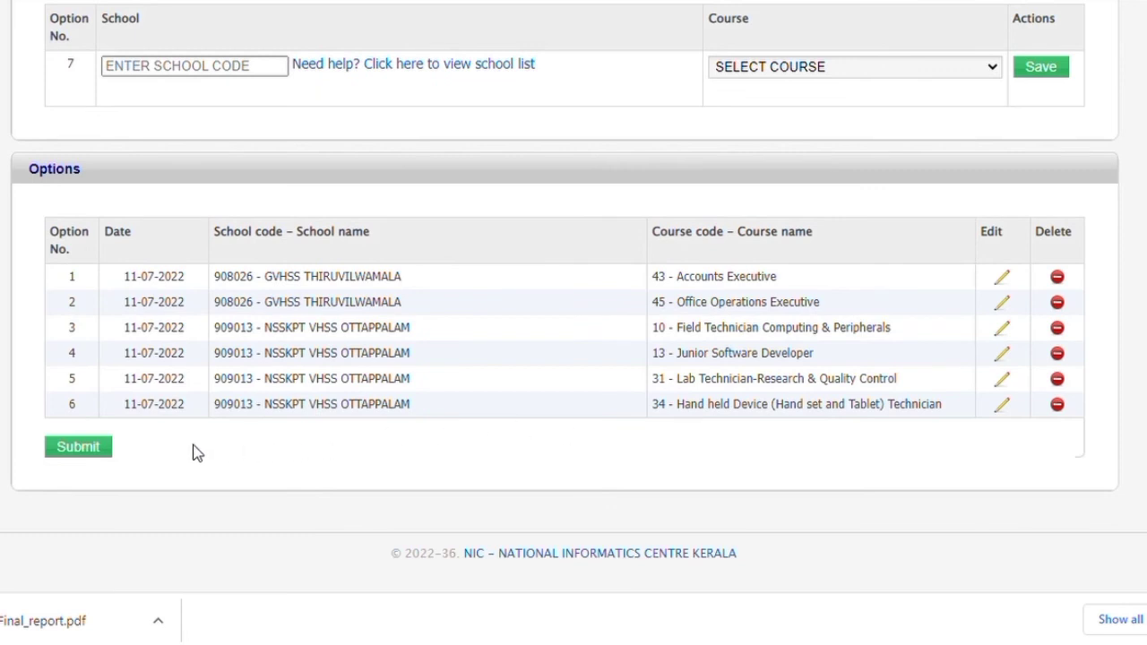
pyautogui.click(97, 447)
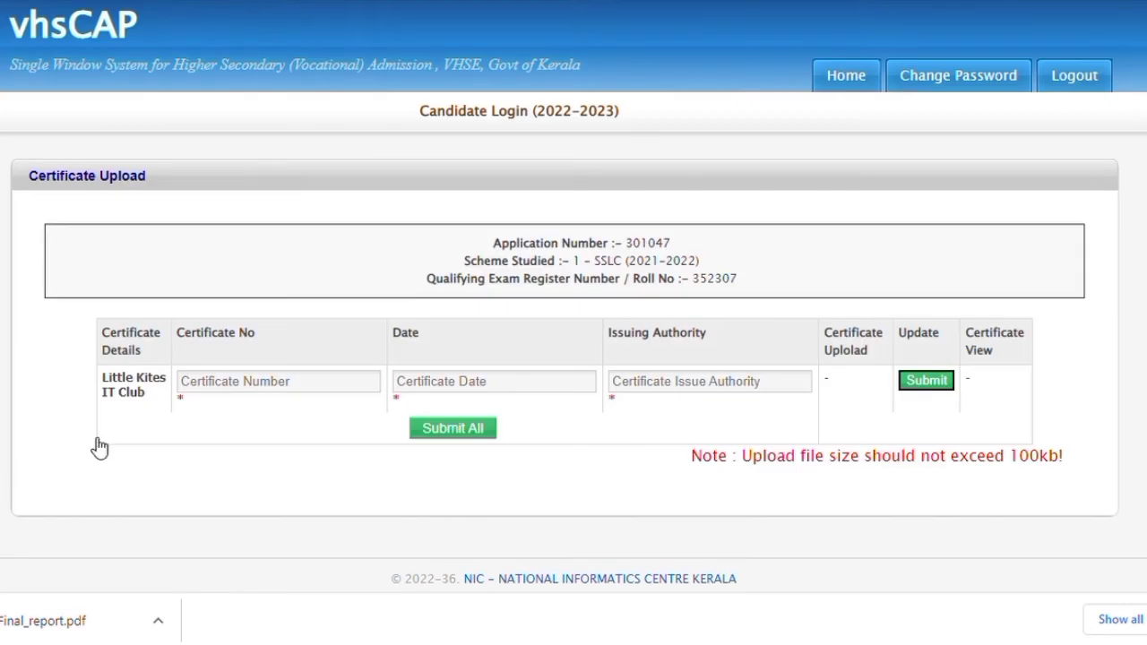
# Enter the Little Kites certificate number, dated 30-05-2022 and issued by CEO, then submit all
pyautogui.click(286, 395)
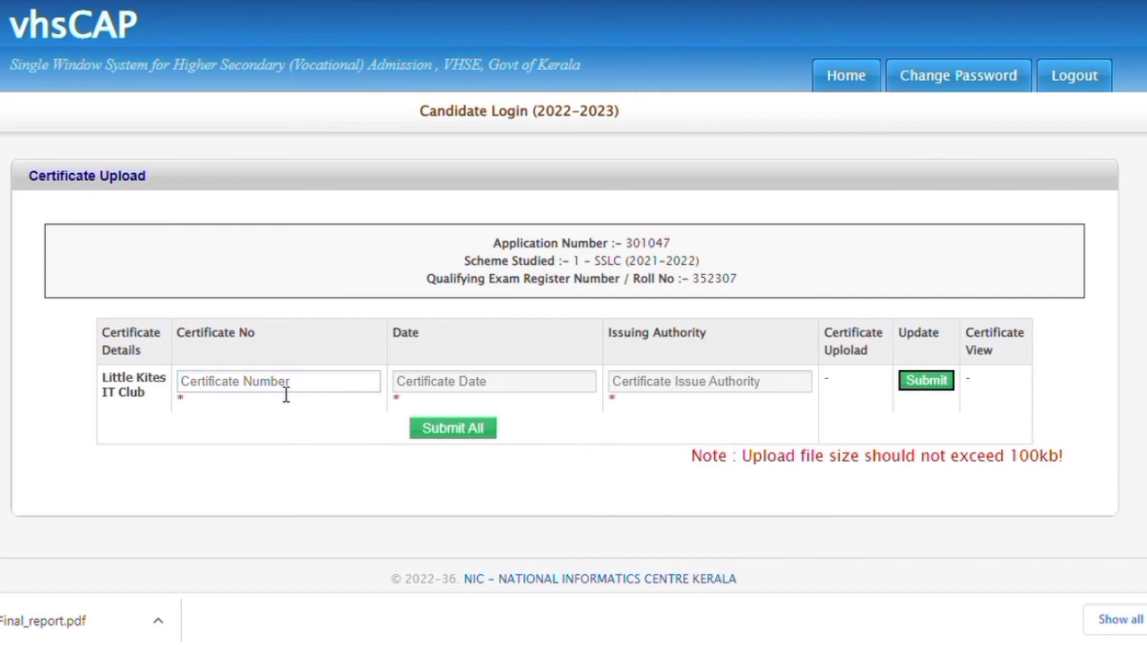
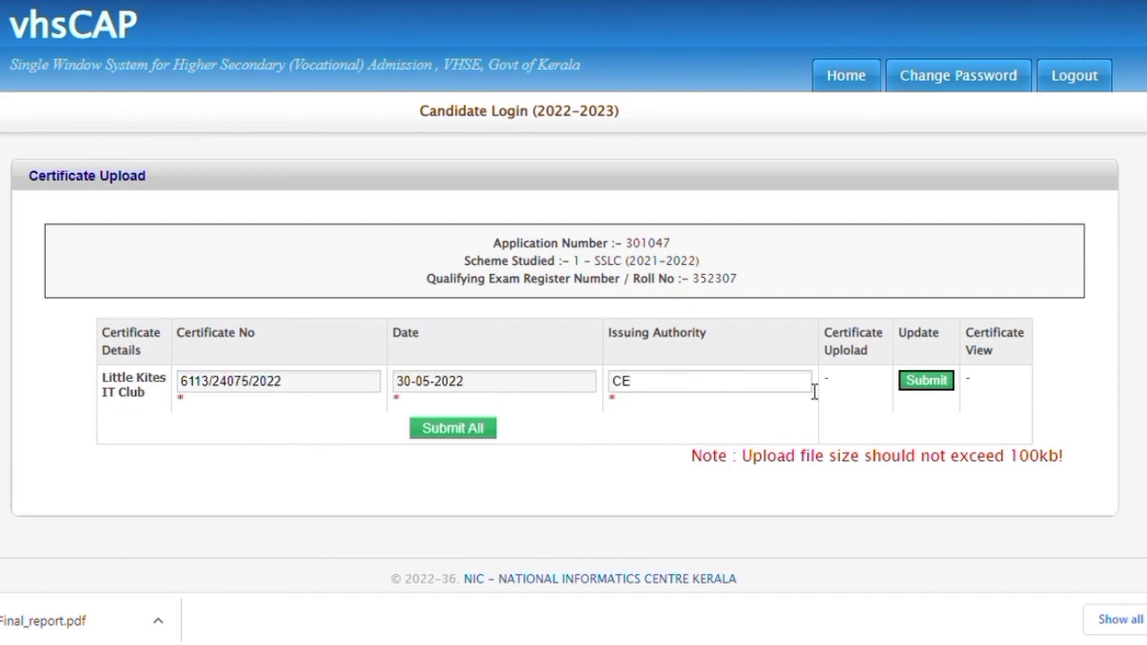
pyautogui.click(476, 435)
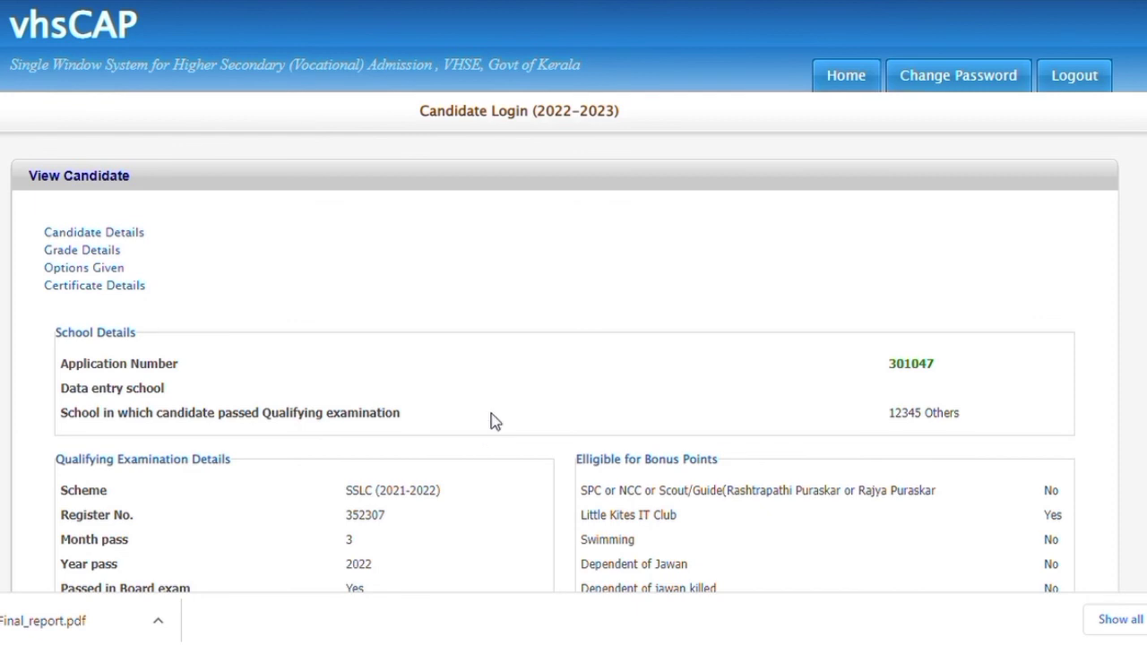
# Review the View Candidate details, tick the parent's declaration, and confirm the final submission with OK
pyautogui.scroll(-4, 491, 421)
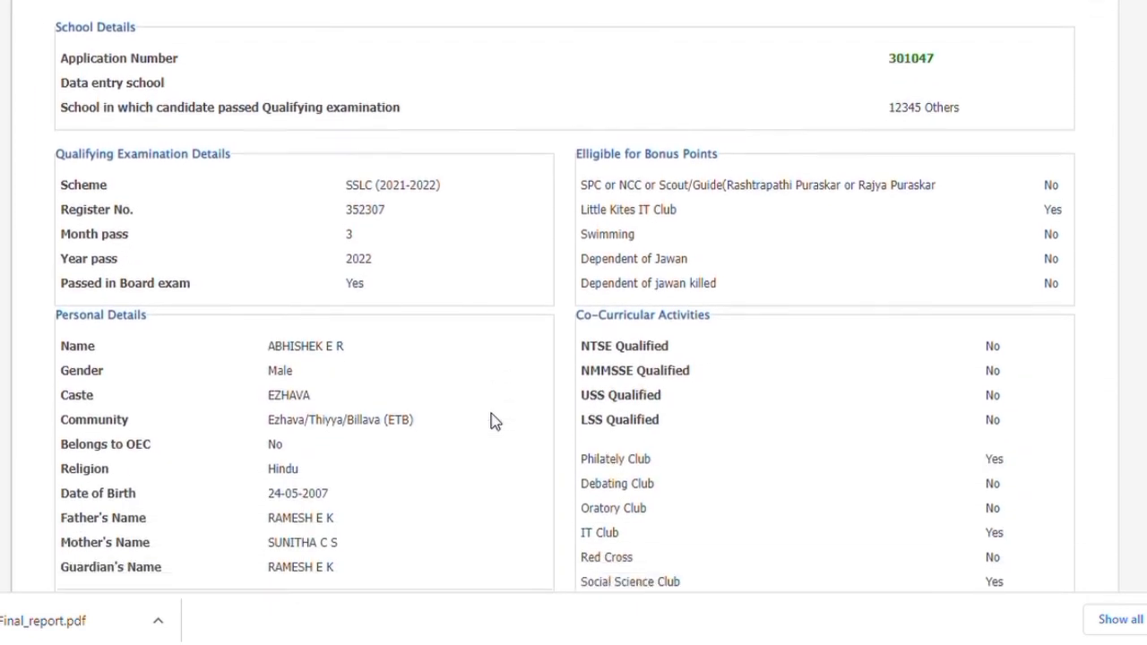
pyautogui.scroll(-3, 491, 421)
pyautogui.scroll(-4, 491, 421)
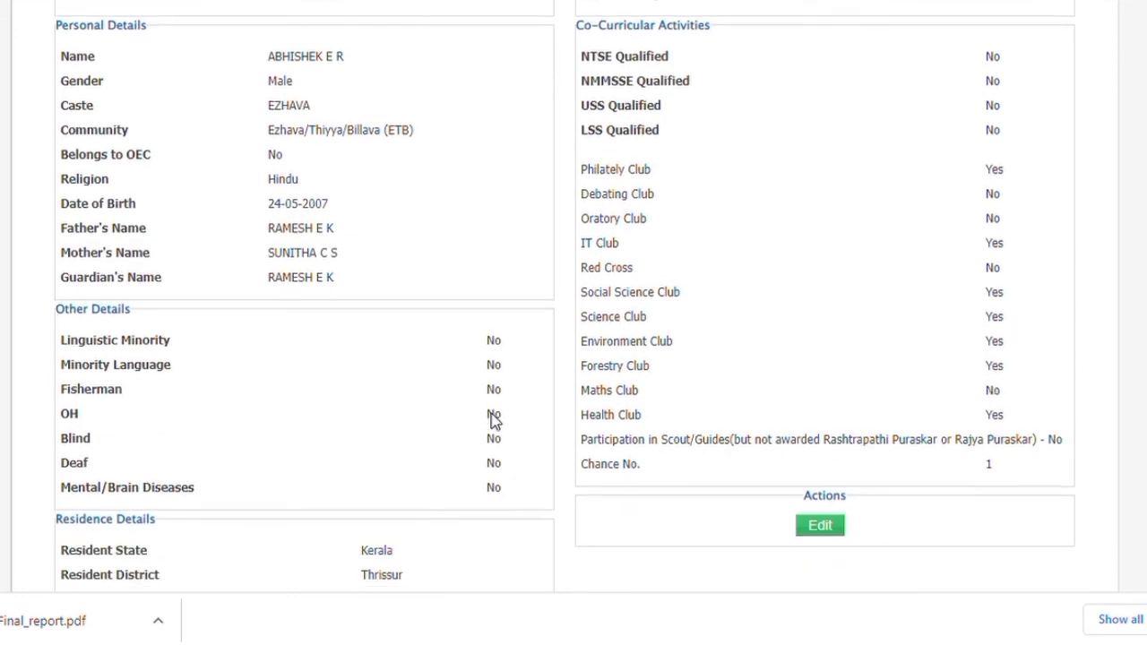
pyautogui.scroll(-6, 491, 421)
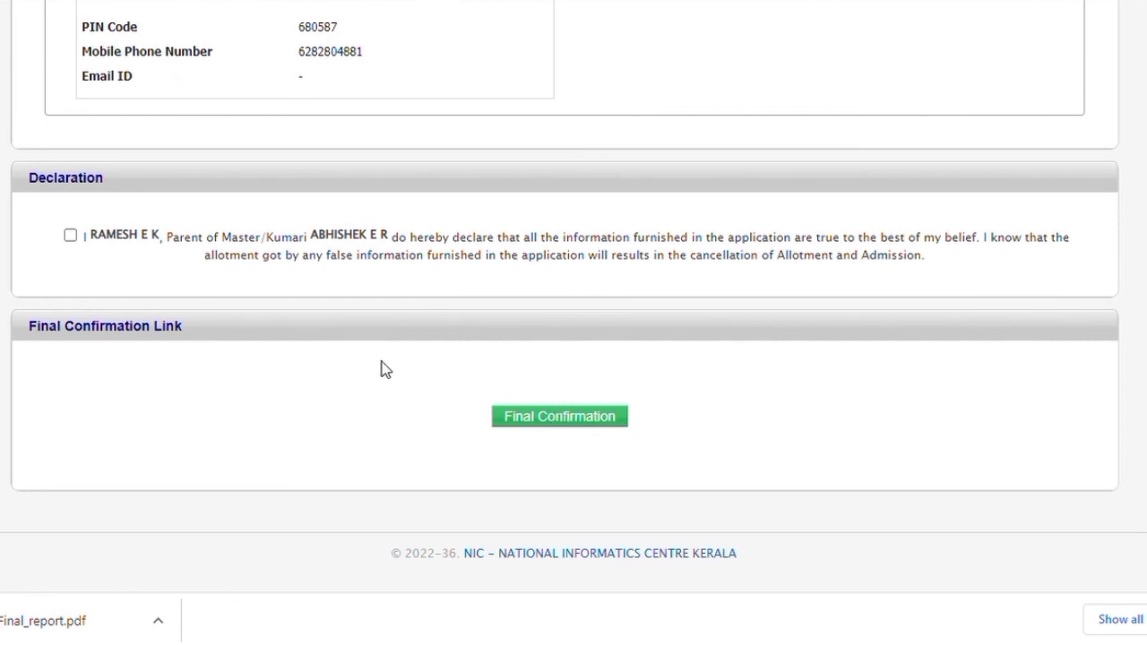
pyautogui.click(70, 236)
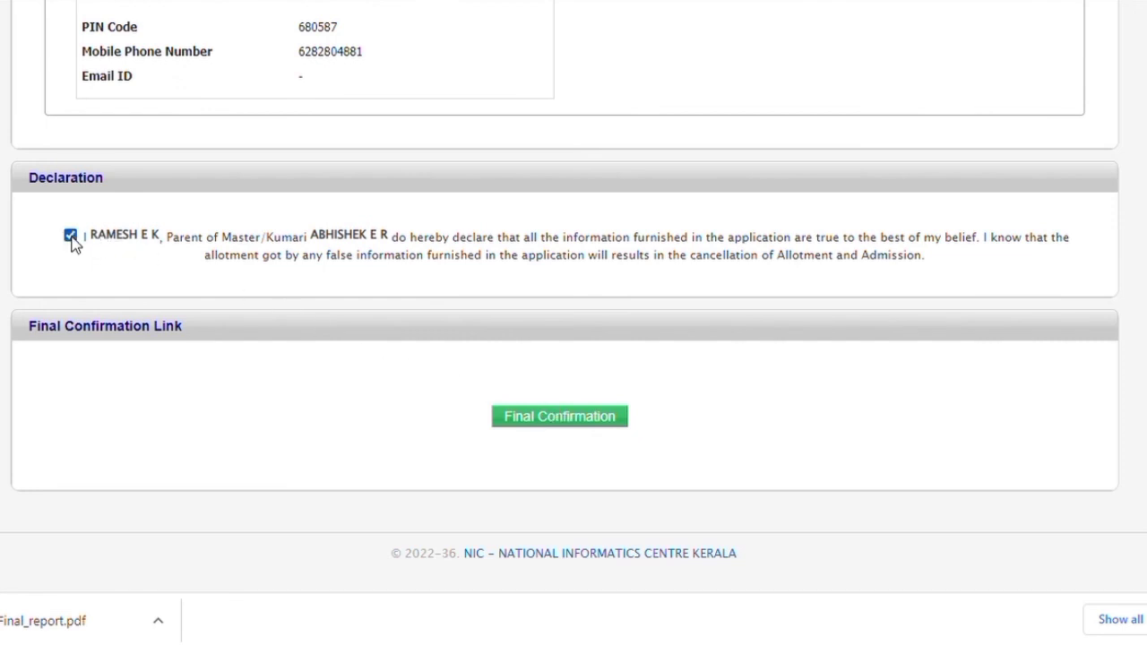
pyautogui.click(528, 427)
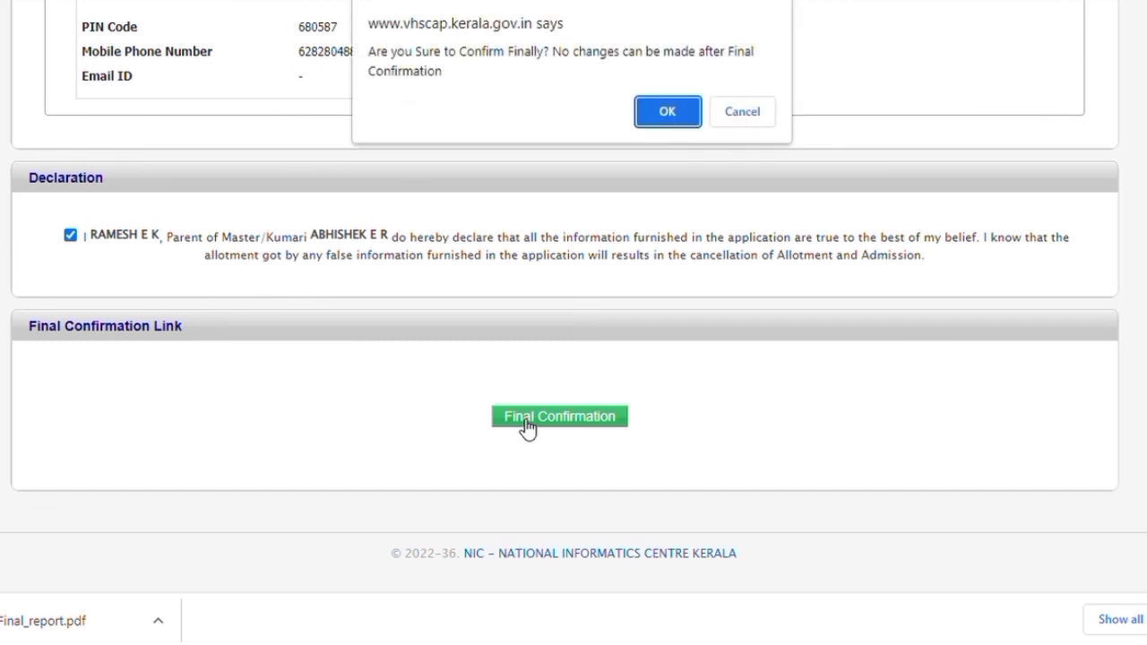
pyautogui.click(667, 113)
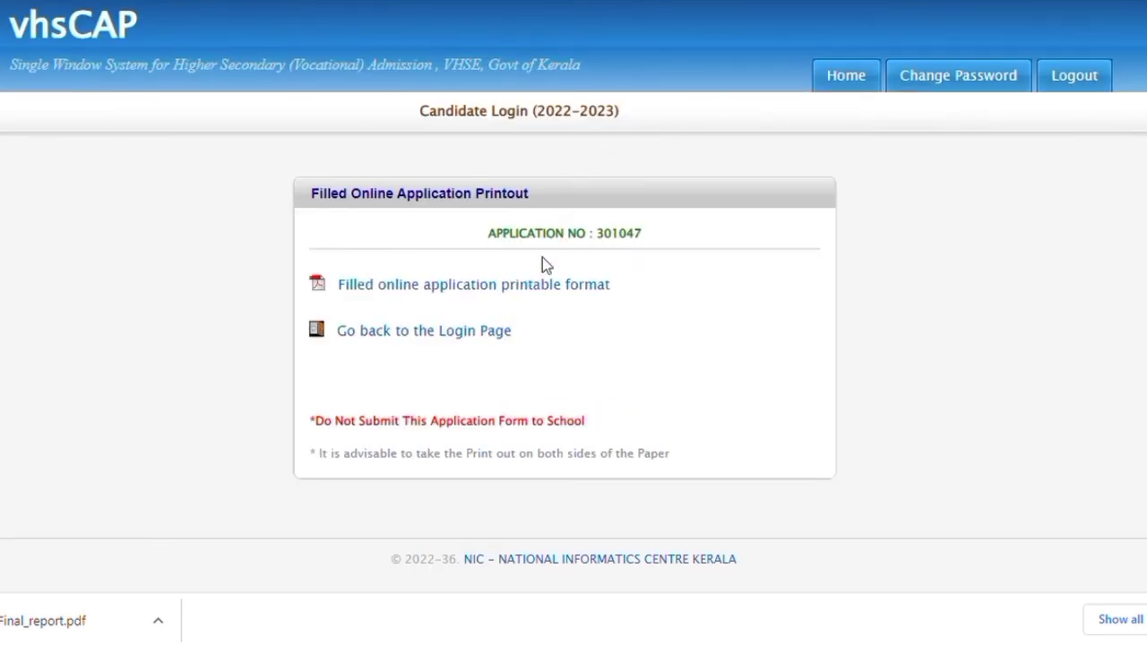
# Open the 'Filled online application printable format' link to load the application PDF
pyautogui.click(538, 285)
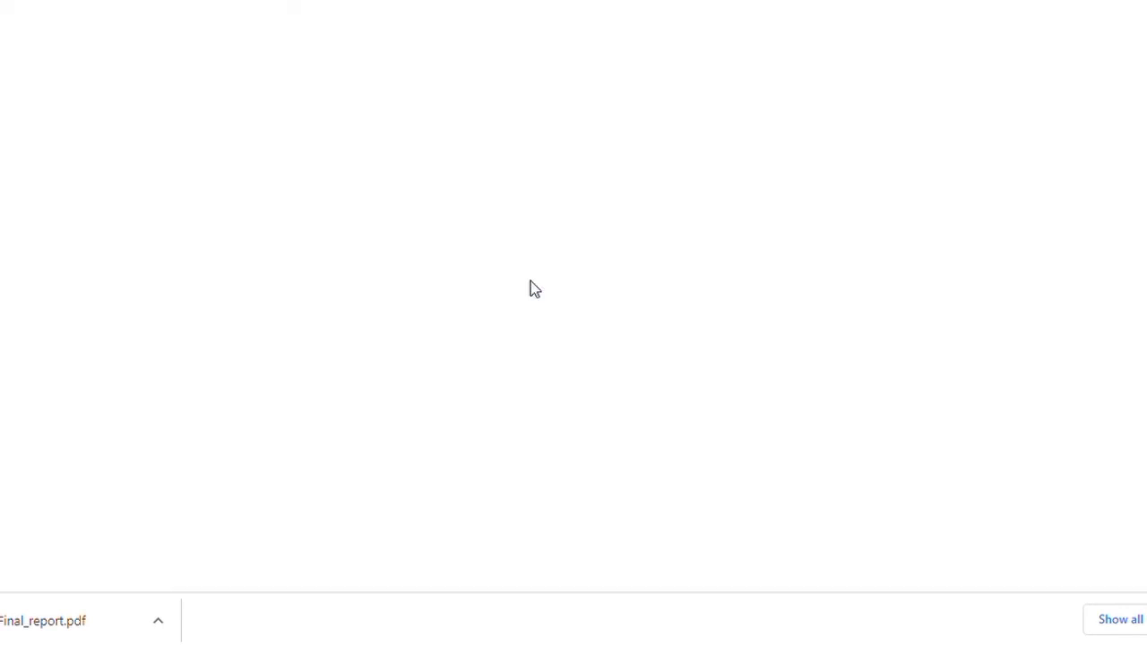